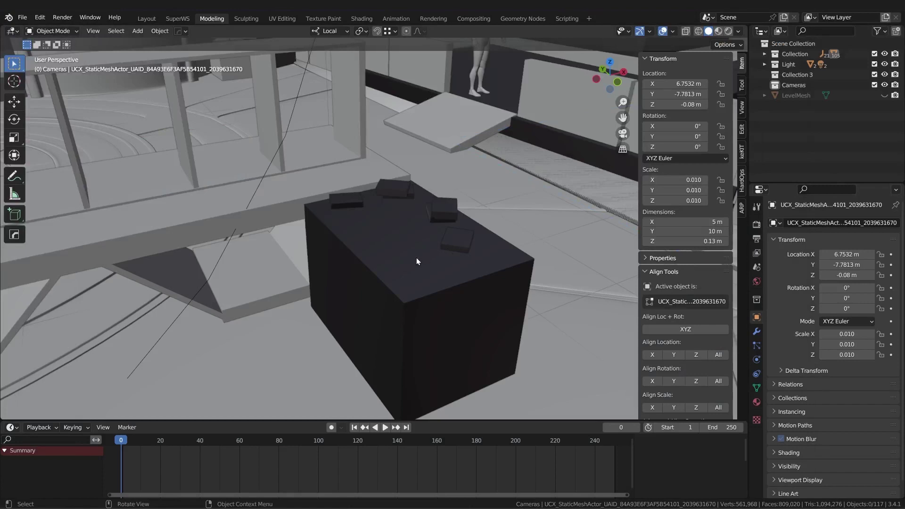
Select the dark box, zoom in on it, and open the Add menu
mouse_move(379, 256)
middle_mouse_down()
mouse_move(402, 256)
mouse_move(395, 240)
mouse_move(410, 246)
mouse_move(391, 244)
mouse_move(404, 253)
middle_mouse_up()
scroll(388, 256, "up", 3)
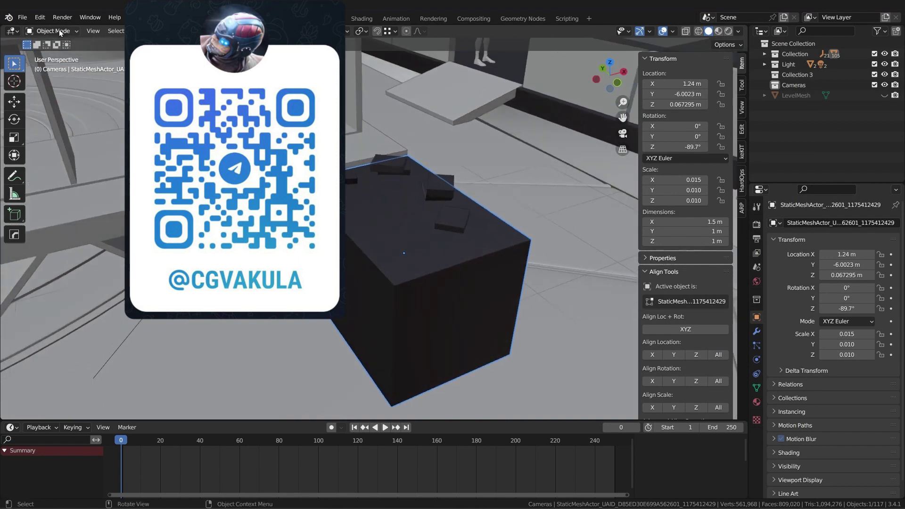
left_click(97, 33)
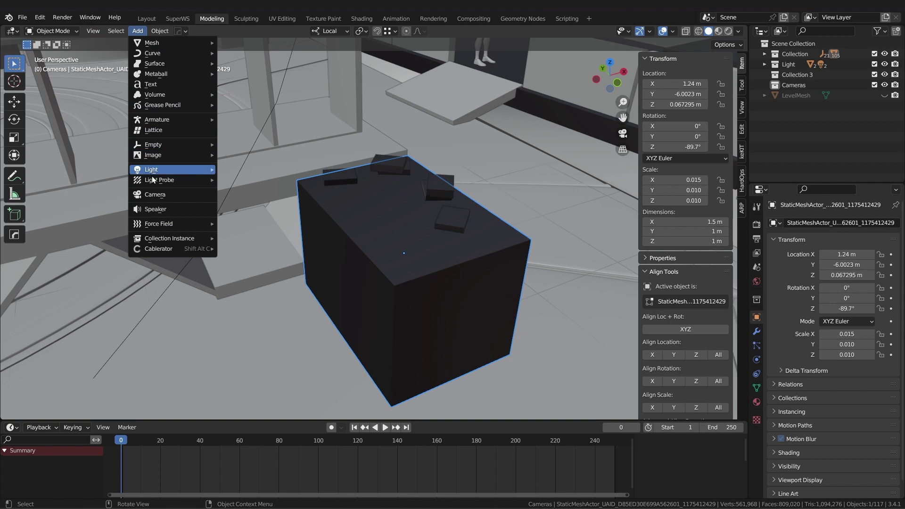
Add a camera to the scene and rename it Camera 01-01
left_click(157, 196)
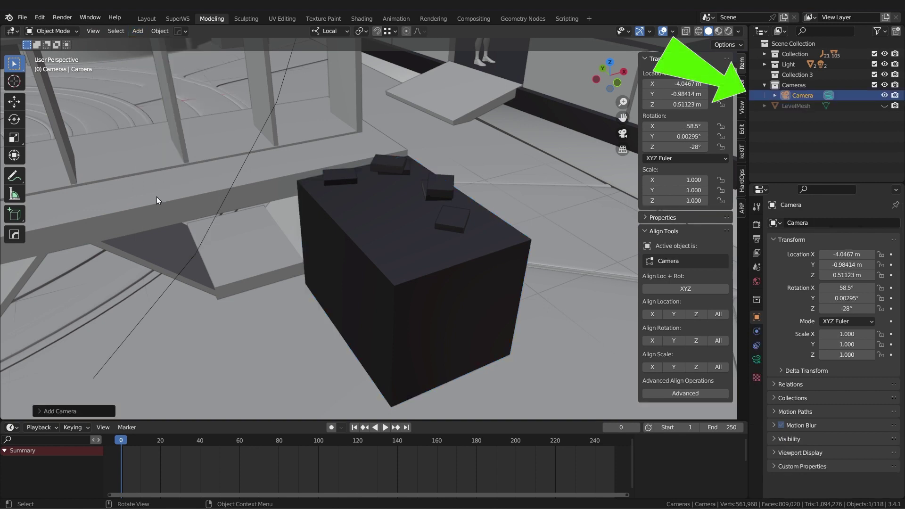
double_click(803, 96)
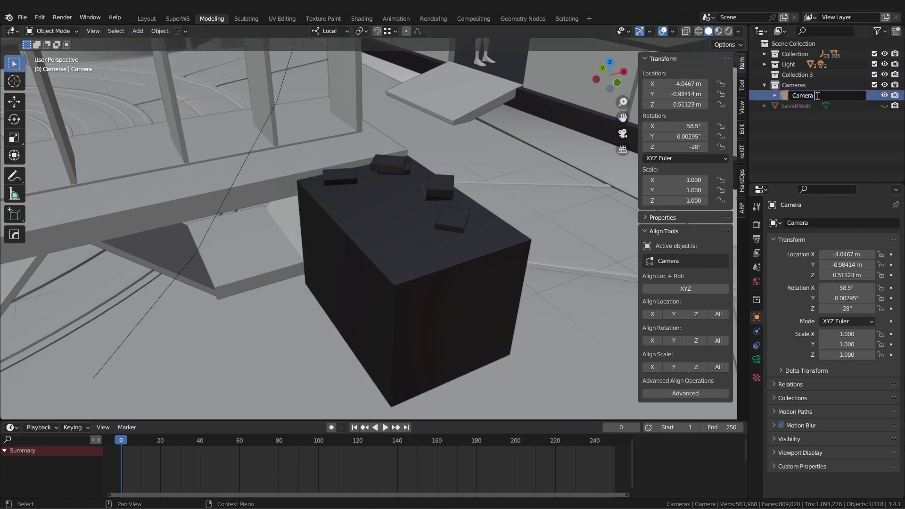
type("01-01")
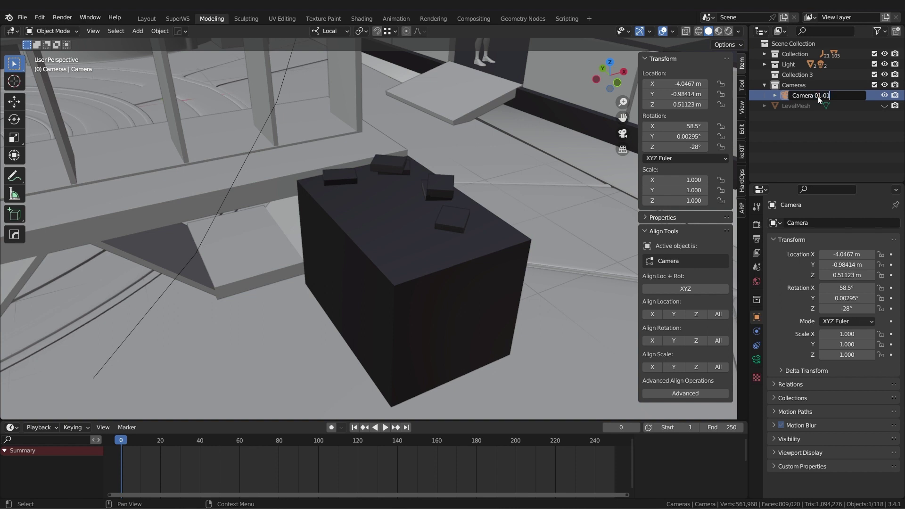
key("Return")
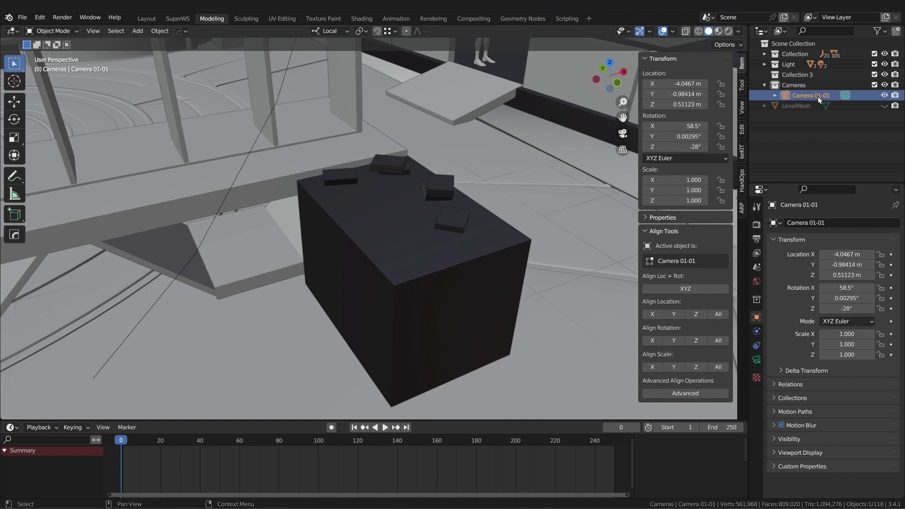
Rename the camera's data block to Camera .001 and show its lens settings
left_click(775, 96)
double_click(837, 106)
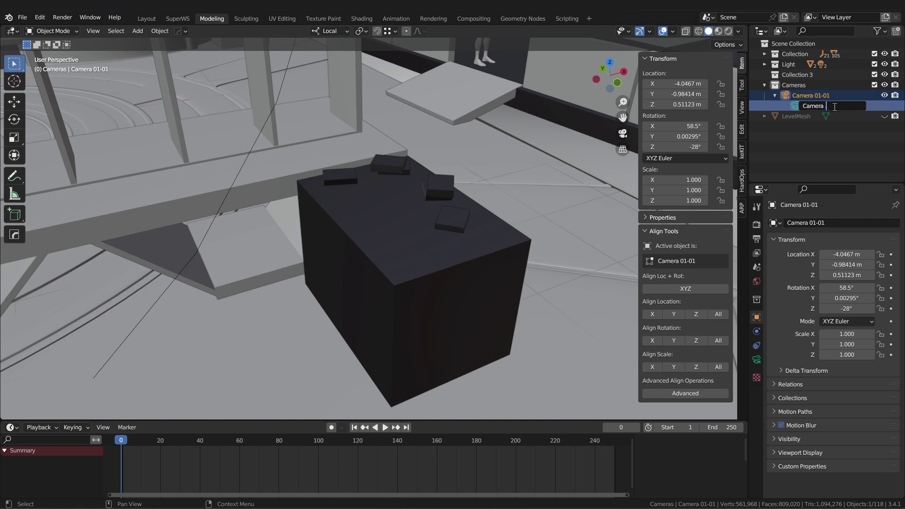
key("Return")
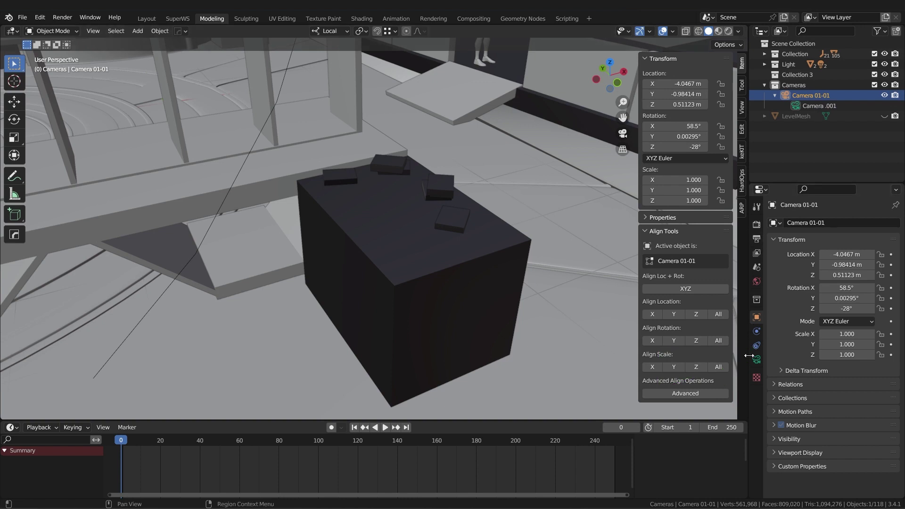
left_click(756, 360)
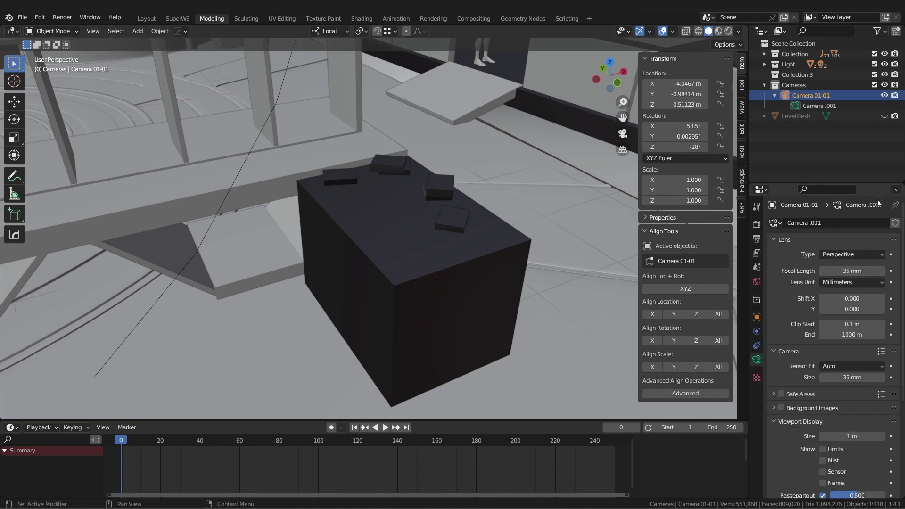
Align Camera 01-01 to the current view and check Walk Navigation's favourites options
left_click(94, 31)
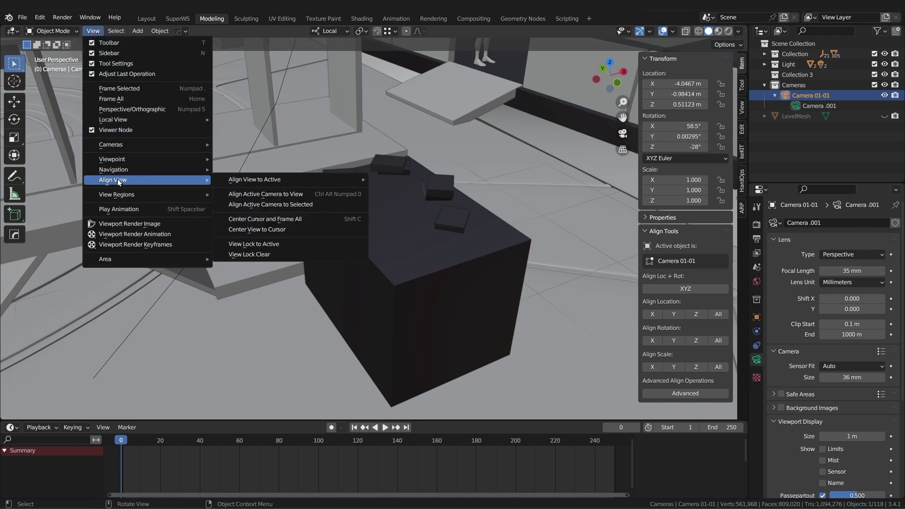
left_click(354, 195)
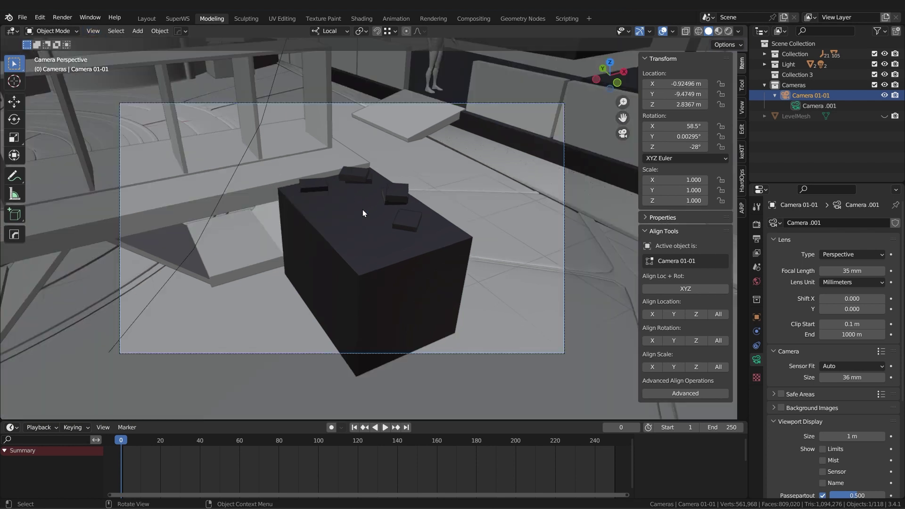
left_click(93, 32)
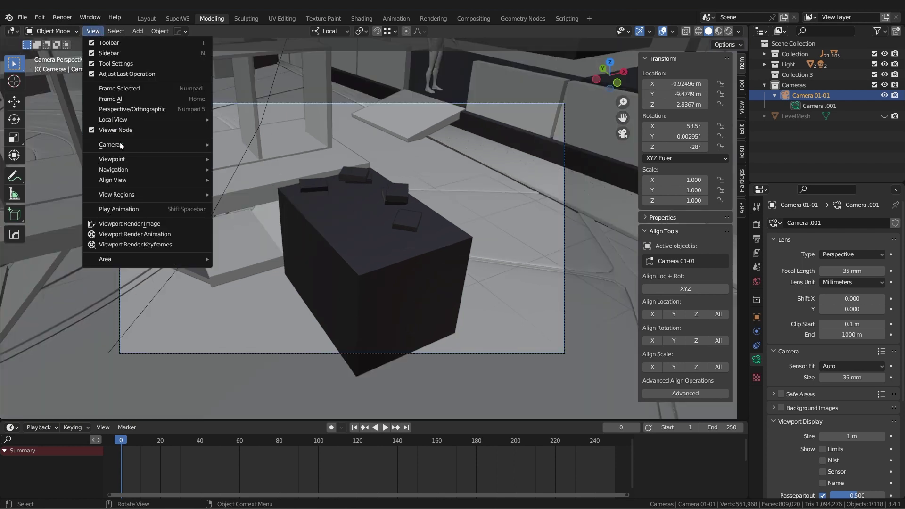
mouse_move(114, 169)
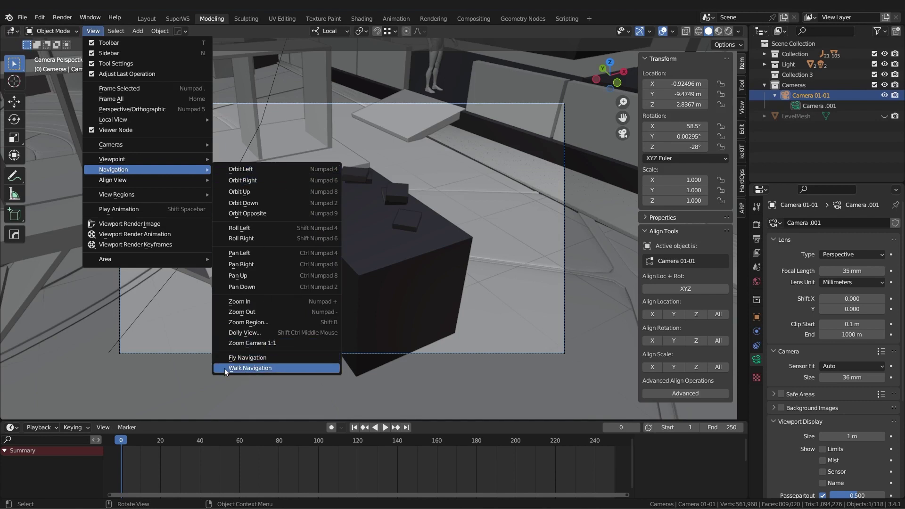
right_click(261, 368)
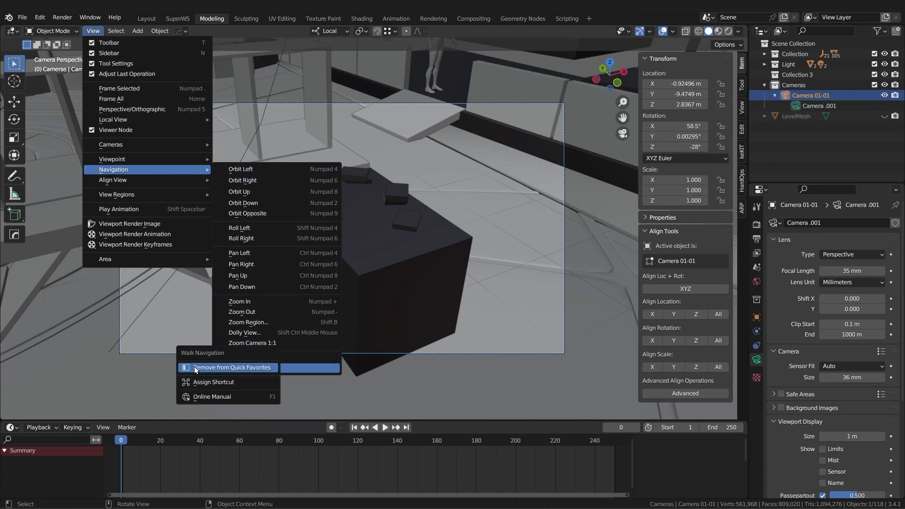
Walk Camera 01-01 low and close to the dark box, ending at 0.648, -6.540, 1.308 m
key("q")
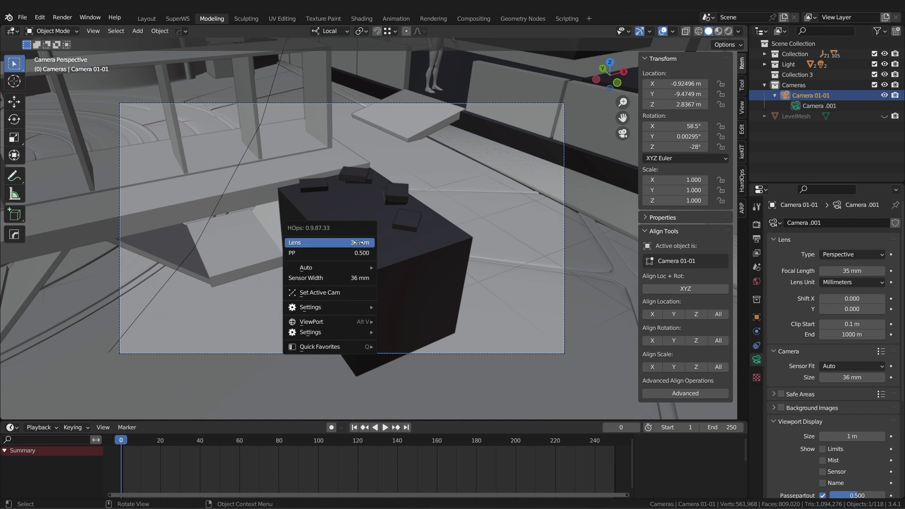
left_click(409, 348)
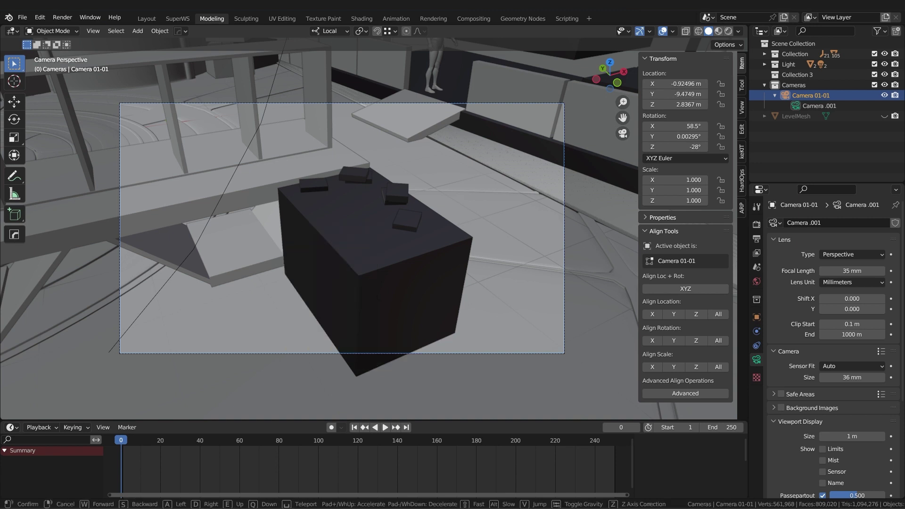
key("w")
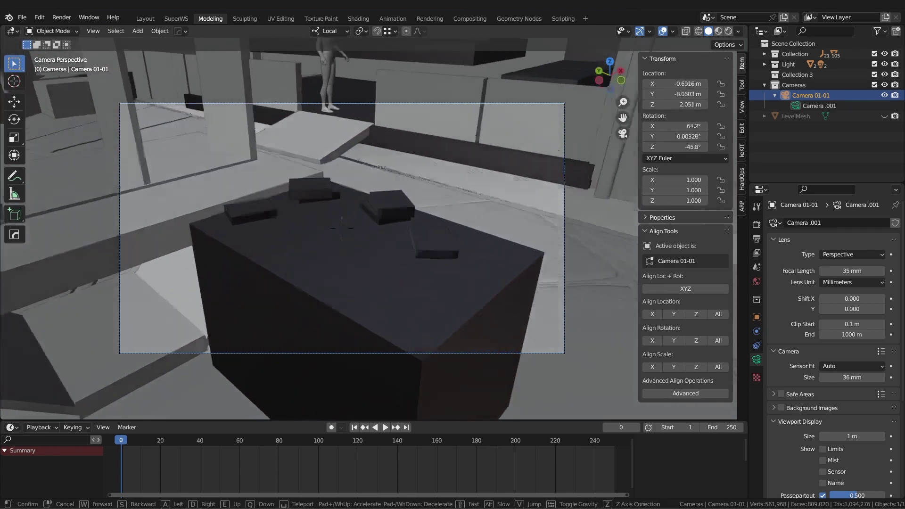
key("w")
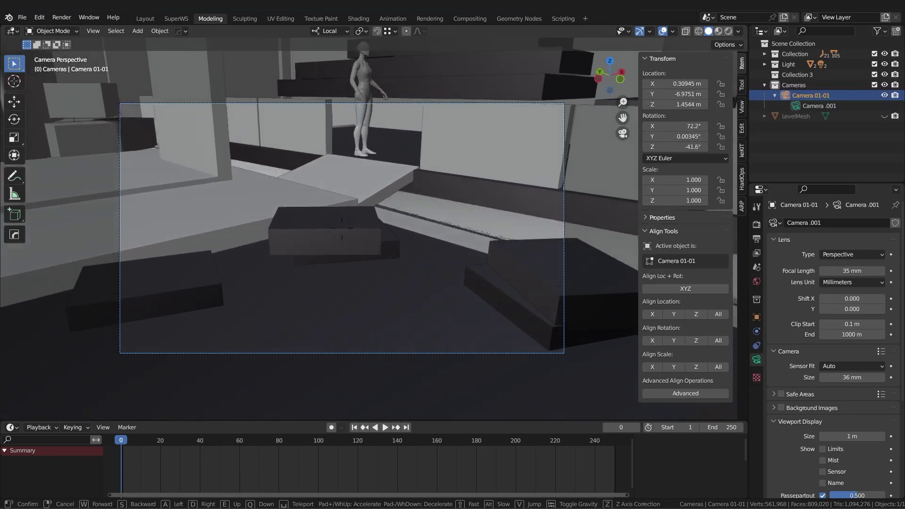
key("w")
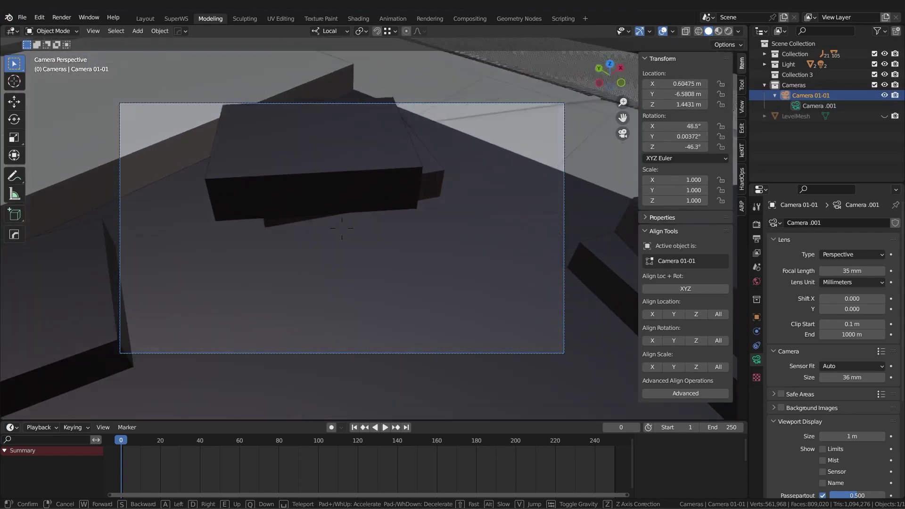
key("q")
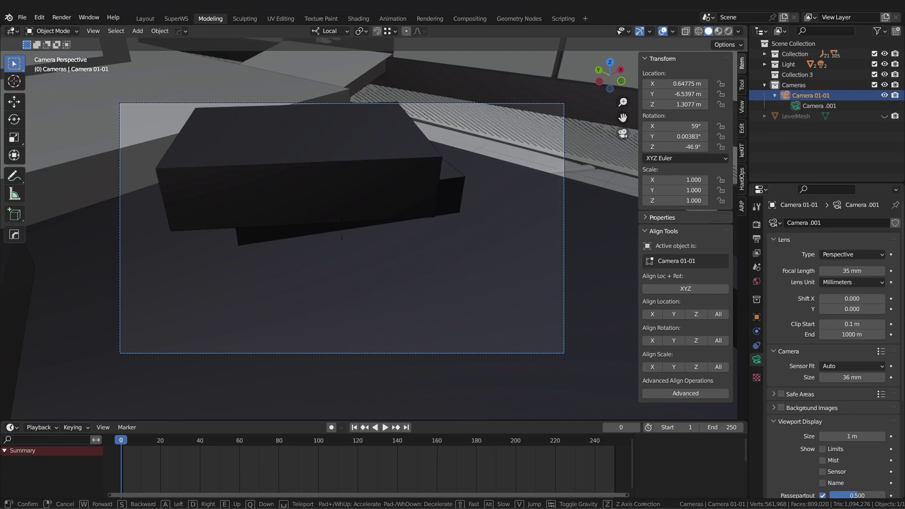
key("Return")
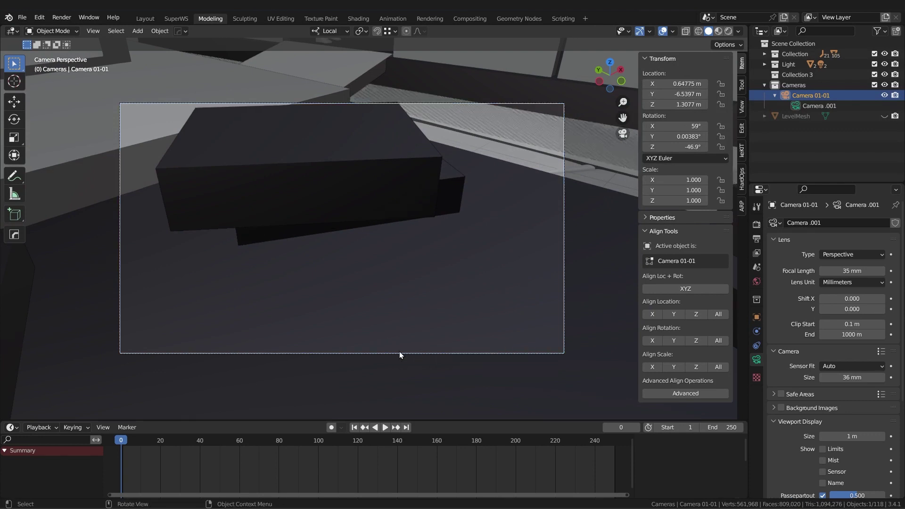
Keyframe Camera 01-01's location and rotation at frame 0, then move to frame 219
key("i")
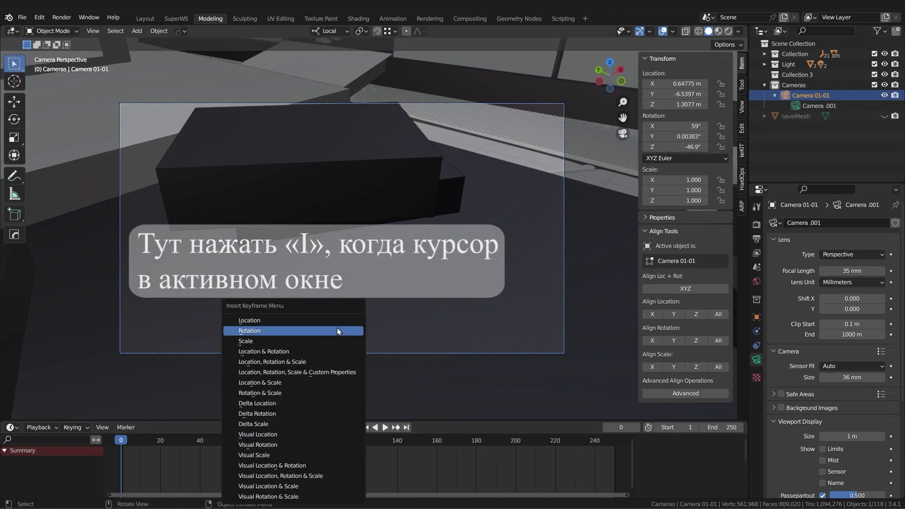
left_click(261, 351)
left_click(757, 318)
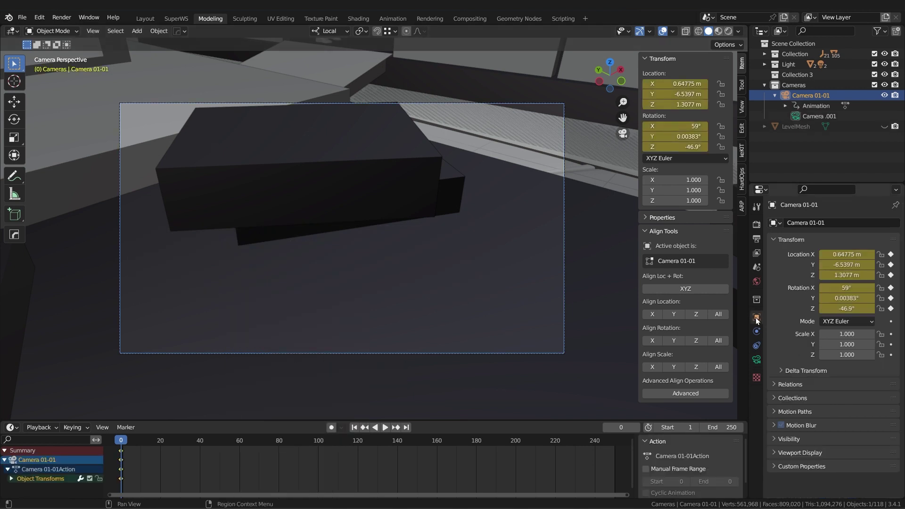
left_click(891, 309)
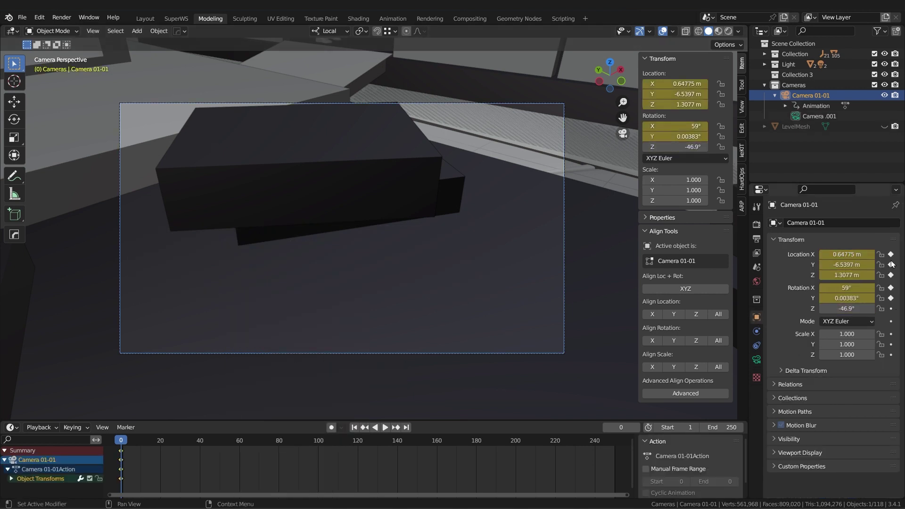
left_click(892, 264, "alt")
left_click(891, 298, "alt")
left_click_drag(892, 255, 892, 311)
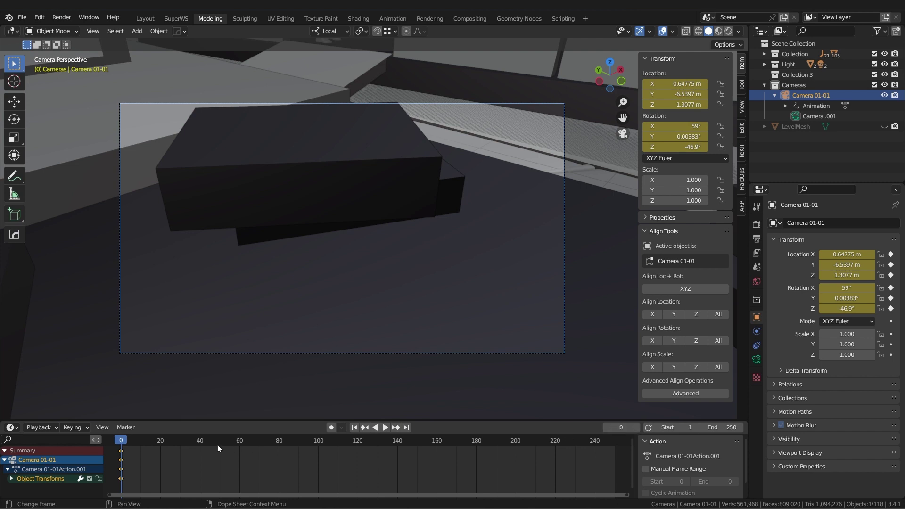
left_click_drag(121, 441, 553, 441)
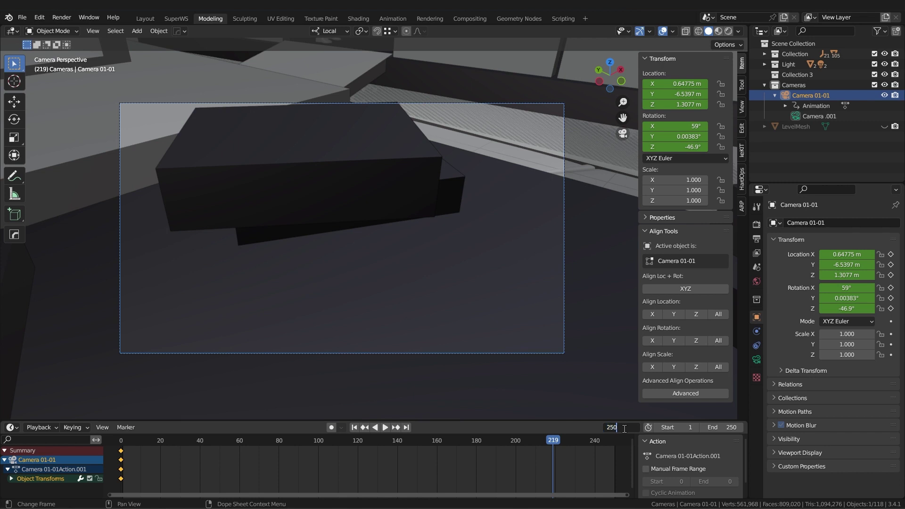
At frame 250, walk Camera 01-01 back to -0.119, -7.504, 1.733 m for the end shot
key("Return")
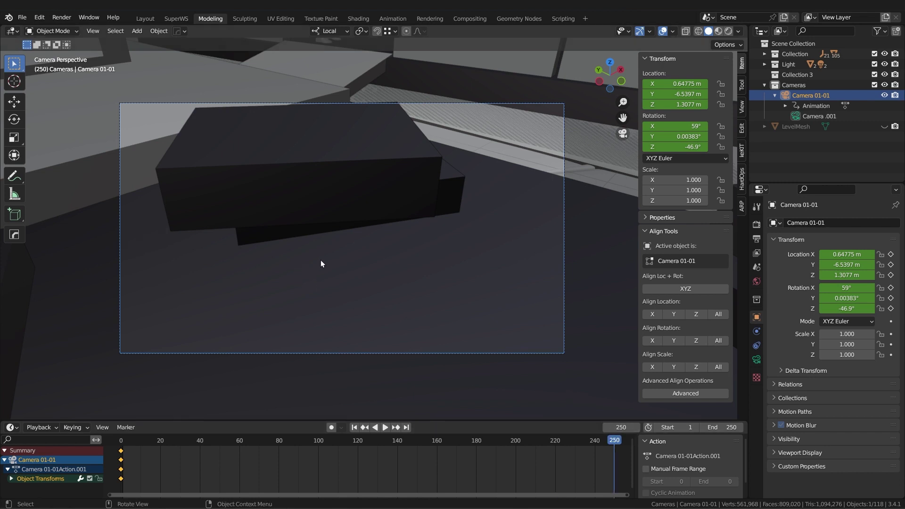
key("q")
left_click(399, 224)
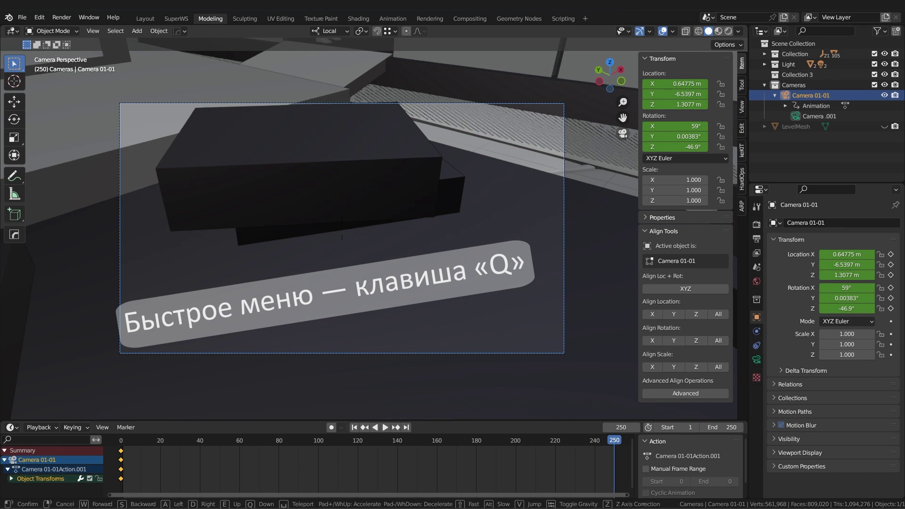
key("s")
key("s")
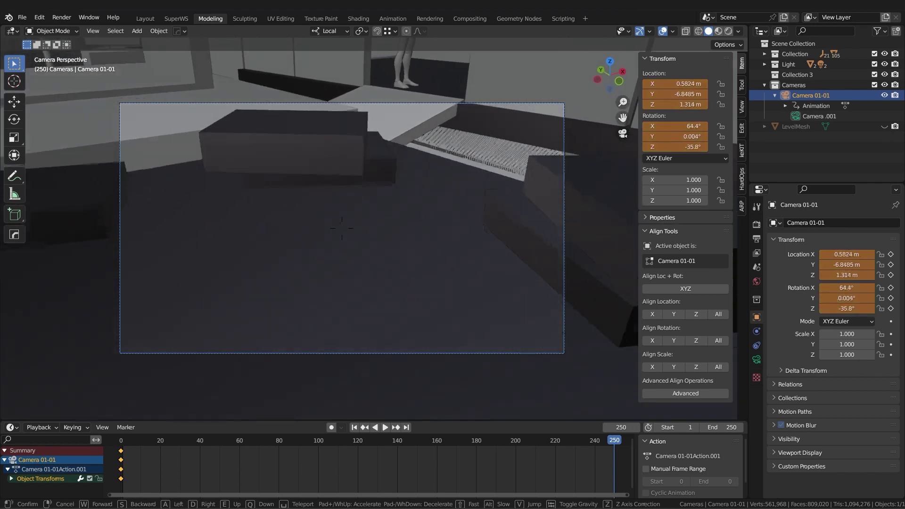
key("s")
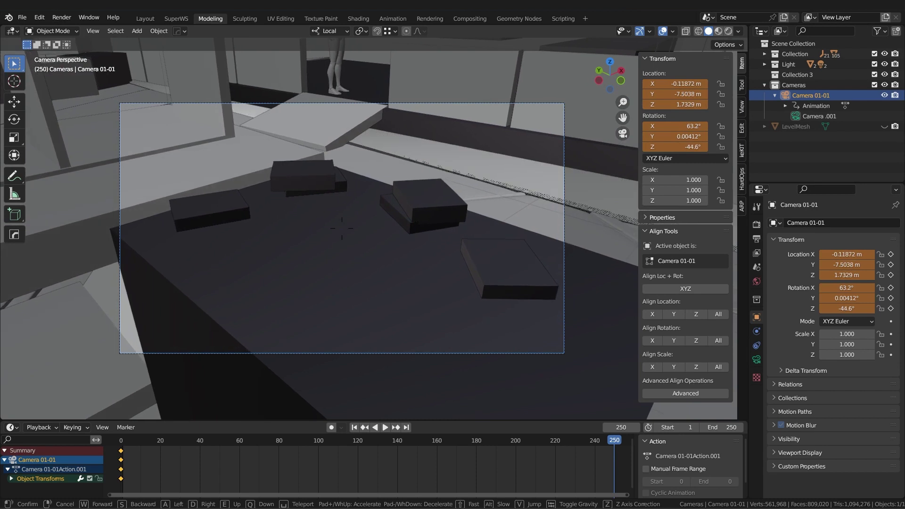
left_click(401, 224)
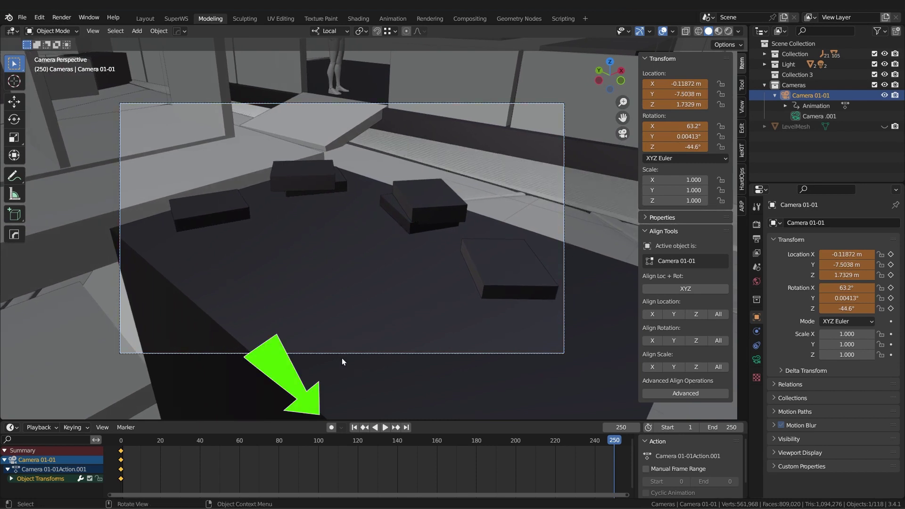
Enable auto keying and keyframe the camera's location and rotation at frame 250
left_click(331, 429)
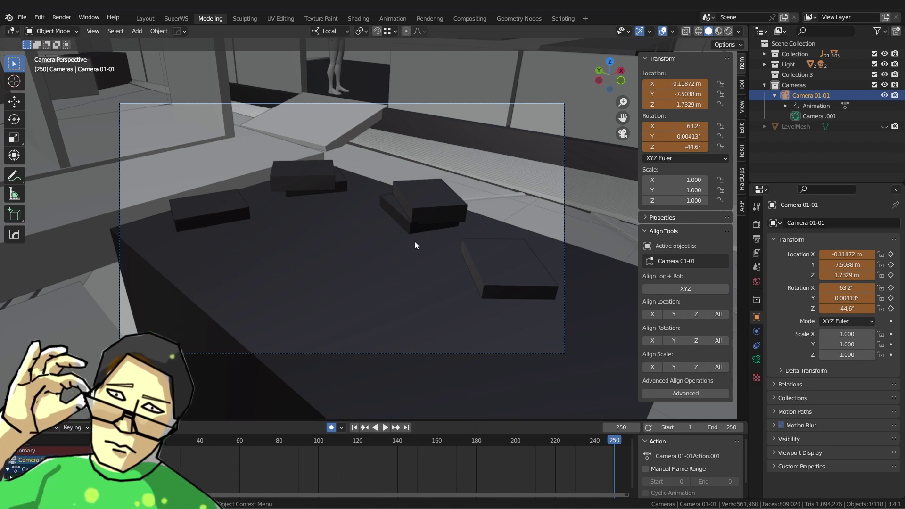
key("i")
left_click(406, 252)
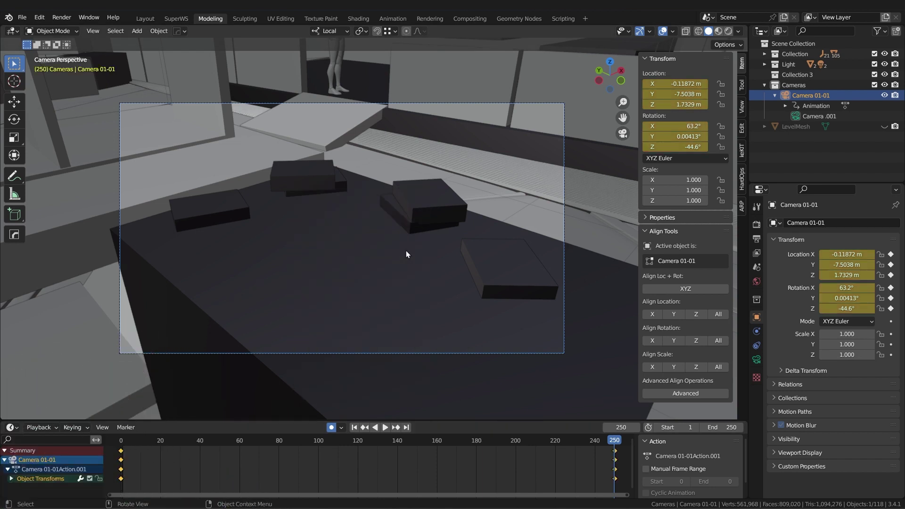
Preview the camera motion, then duplicate Camera 01-01 at frame 250
mouse_move(614, 440)
left_mouse_down()
mouse_move(165, 431)
mouse_move(621, 436)
left_mouse_up()
key("Escape")
key("shift+d")
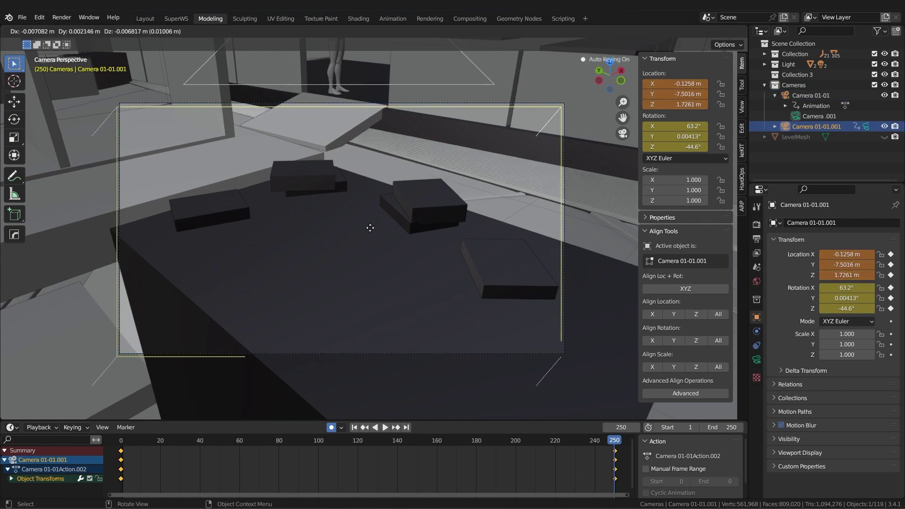
left_click(371, 232)
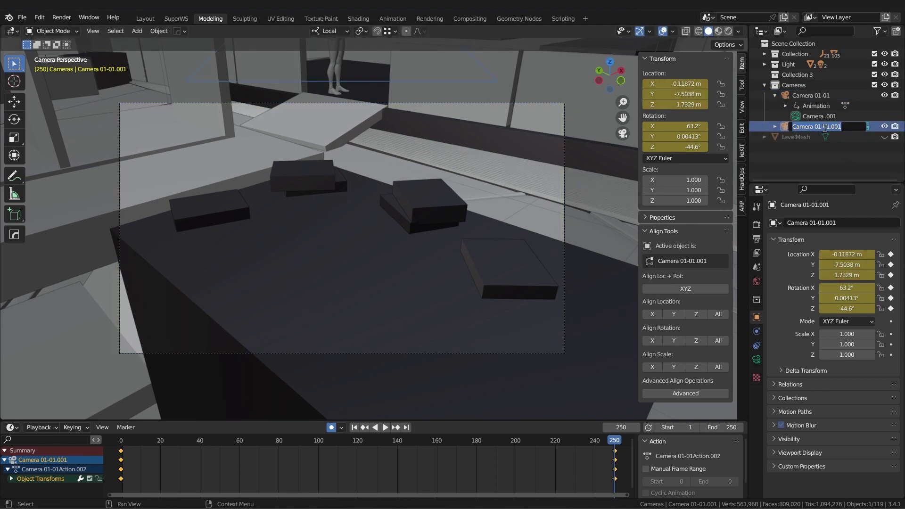
left_click(828, 127)
type("2")
Name the duplicate Camera 01-02 and select its camera data
key("Return")
left_click(775, 126)
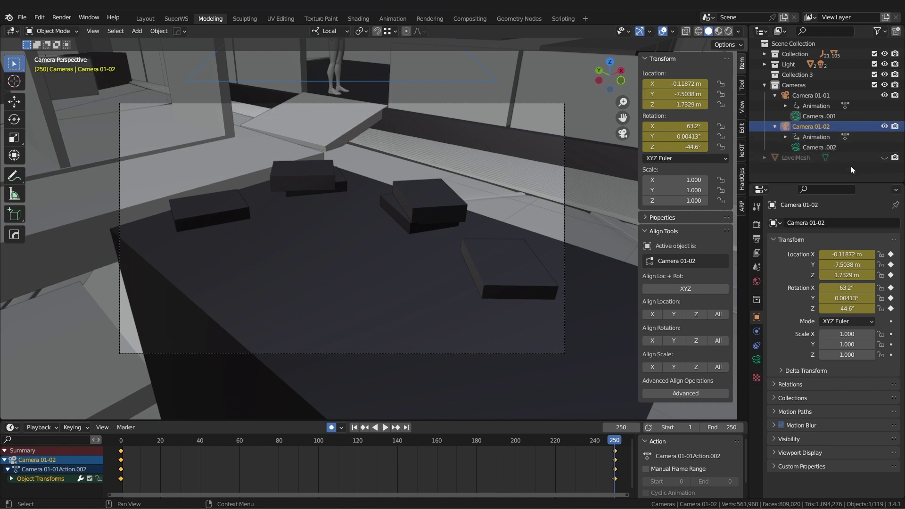
left_click(822, 147)
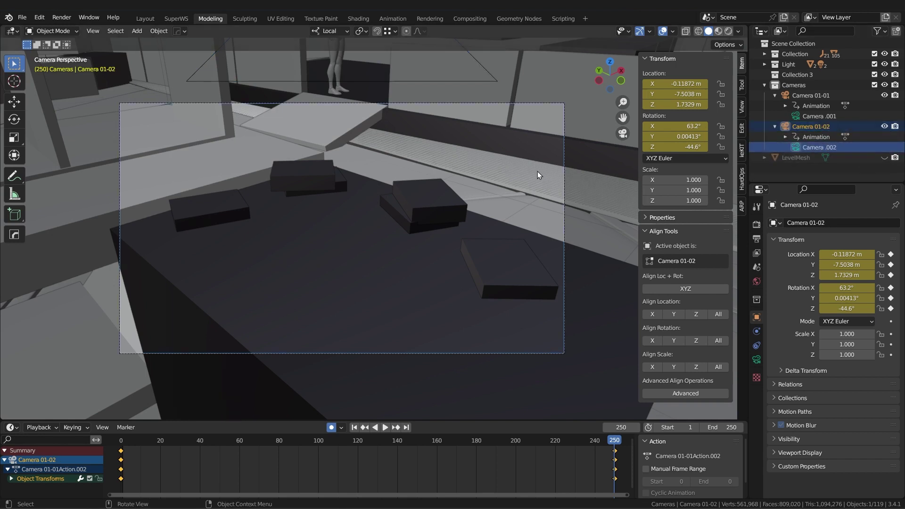
right_click(496, 175)
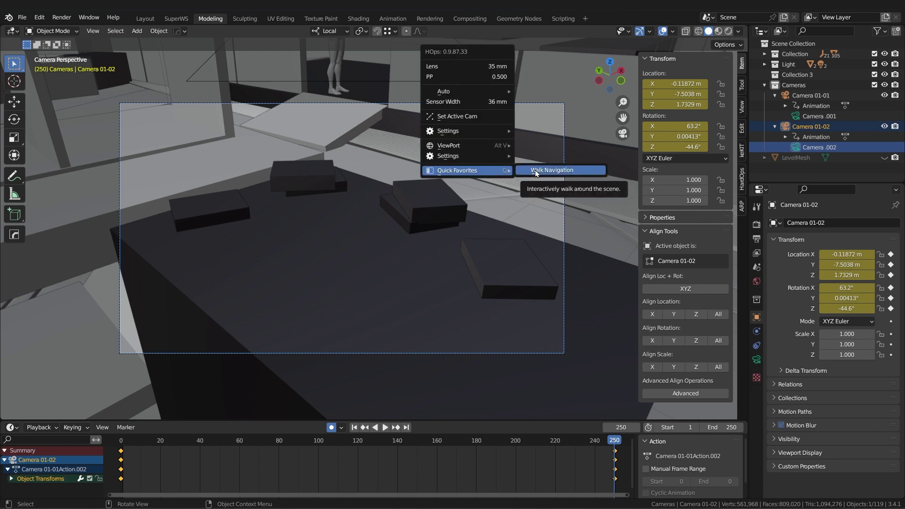
Delete the copied keys and walk Camera 01-02 to 0.750, -10.107, 2.350 m facing the figure
left_click_drag(623, 452, 105, 487)
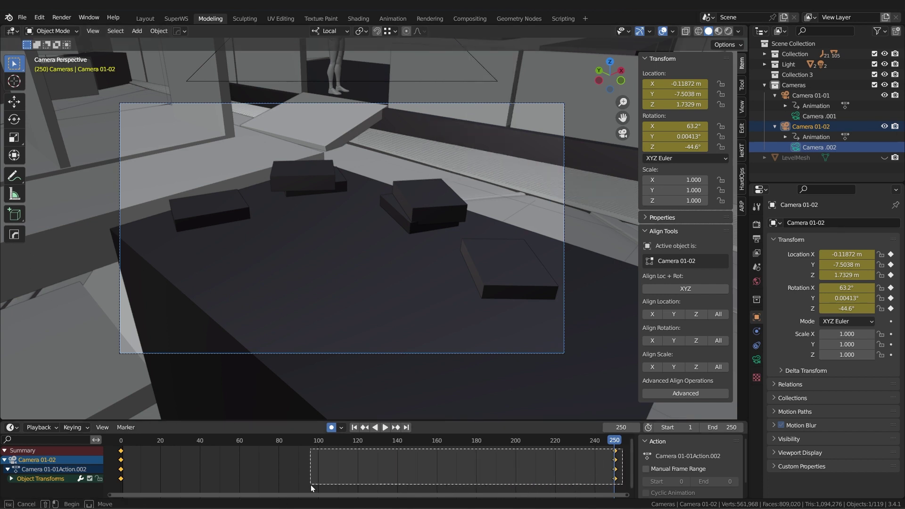
key("Delete")
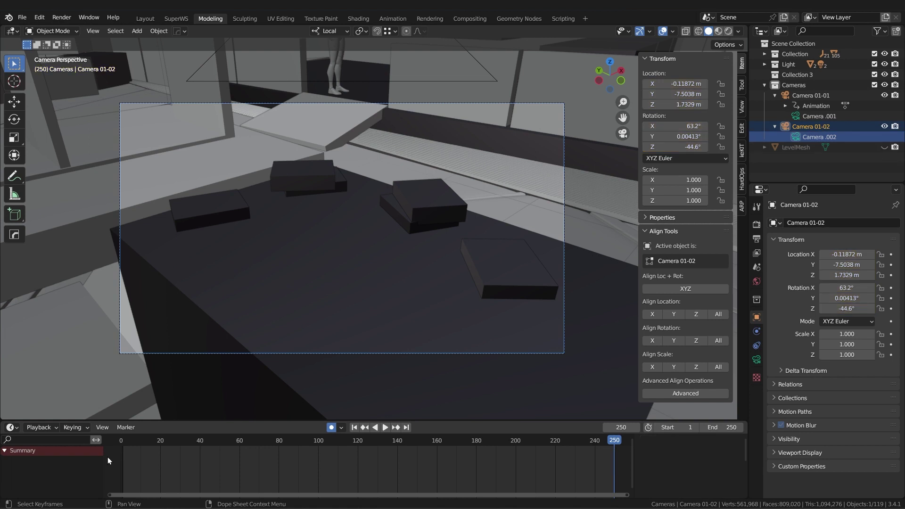
key("q")
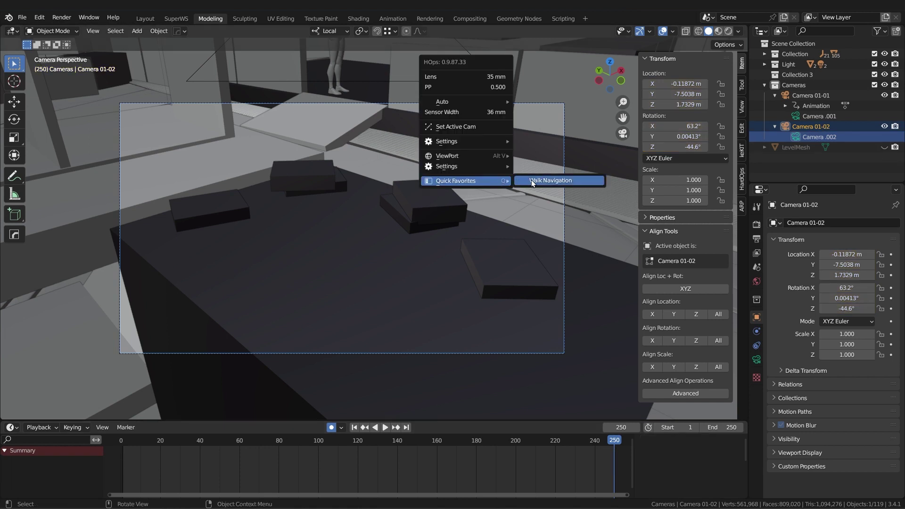
left_click(504, 182)
key("w")
key("d")
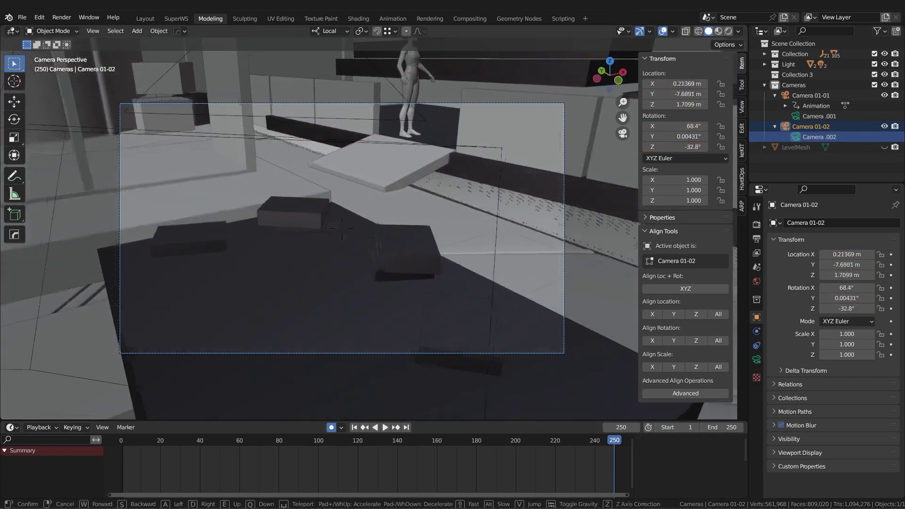
key("a")
key("w")
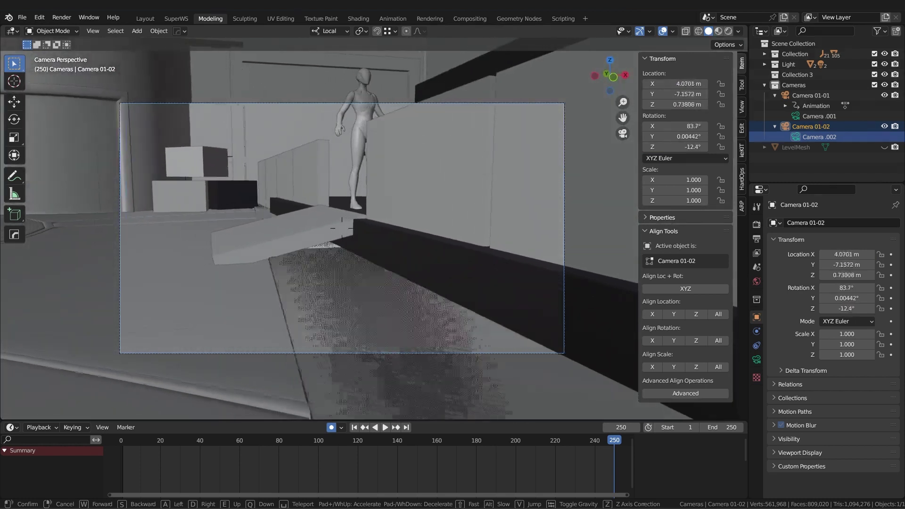
key("e")
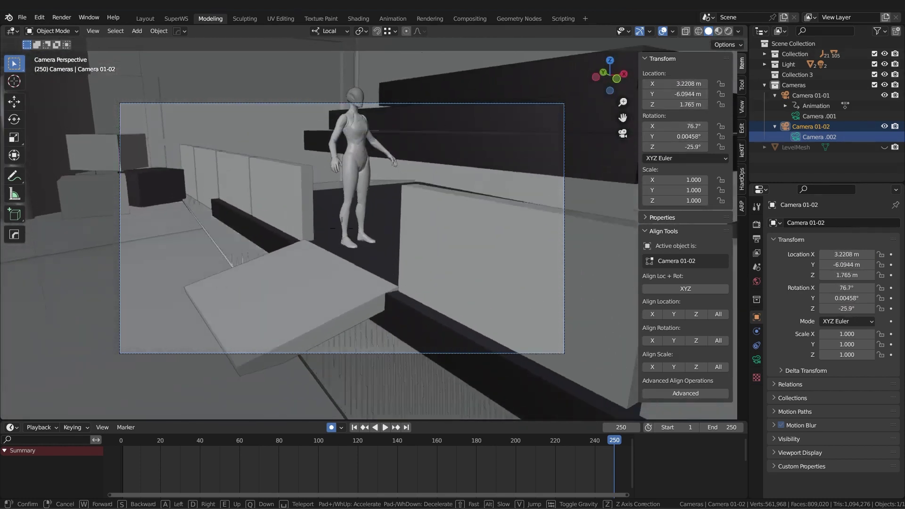
key("s")
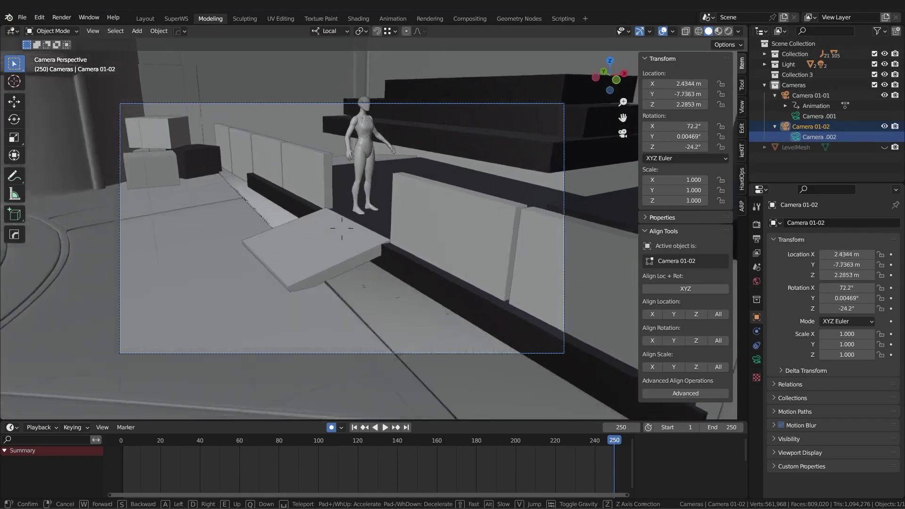
key("s")
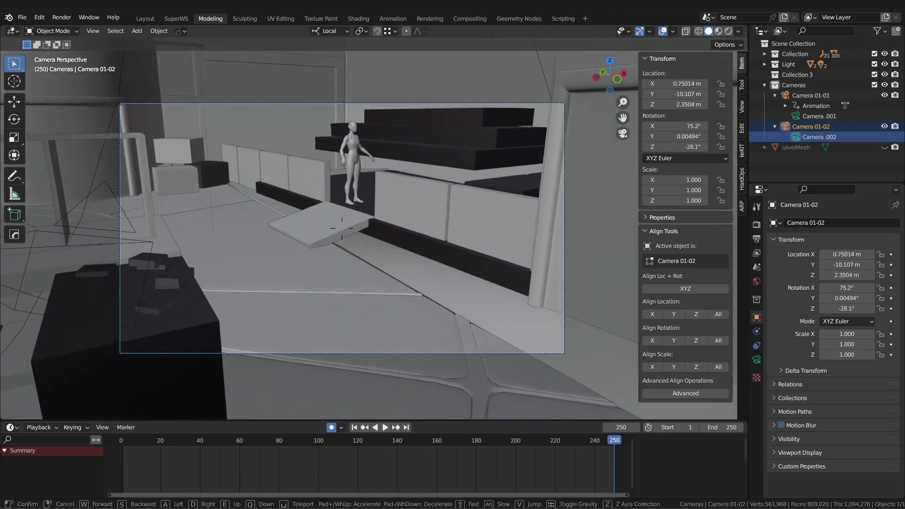
left_click(541, 179)
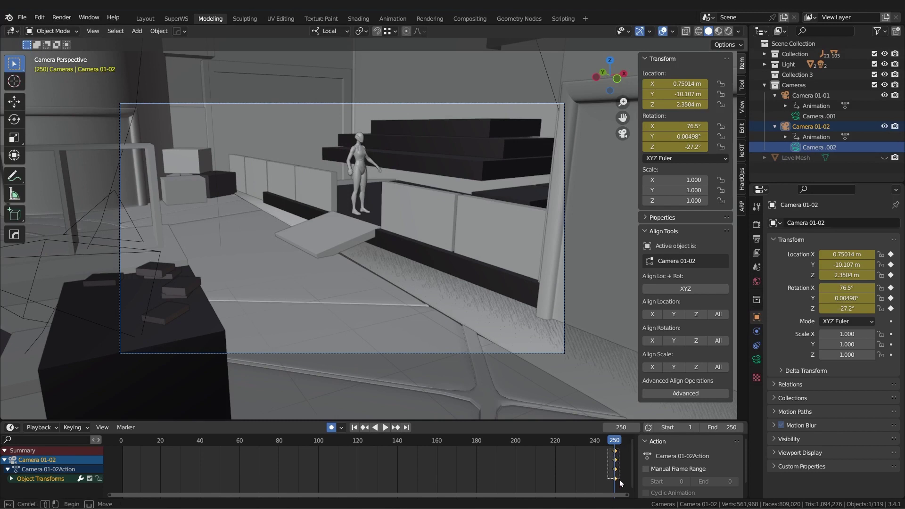
Delete Camera 01-02's keys and keyframe its location and rotation at frame 0
key("Delete")
left_click_drag(615, 440, 120, 441)
key("i")
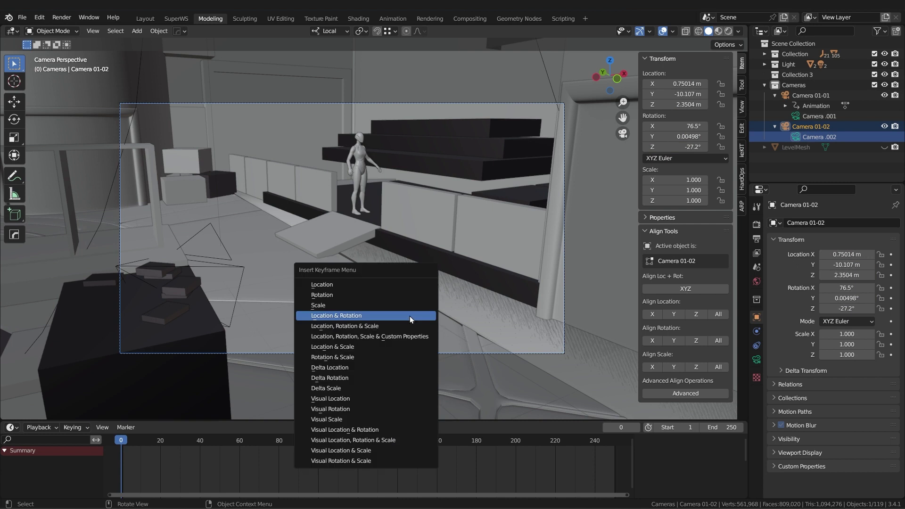
left_click(400, 316)
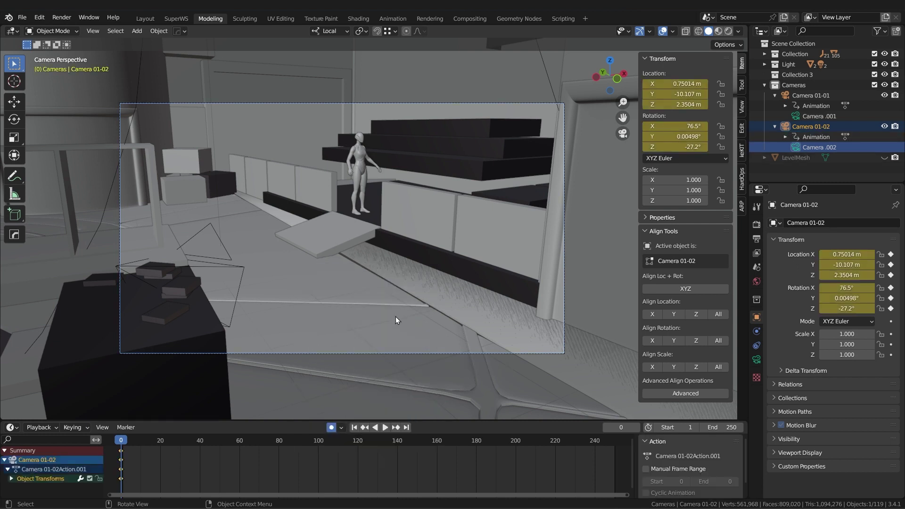
Set the current frame to 250
left_click_drag(132, 447, 598, 445)
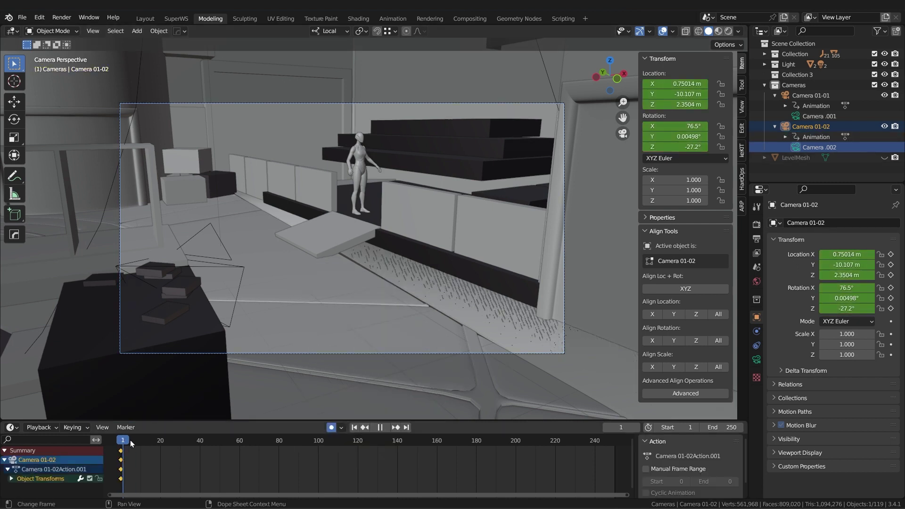
left_click(623, 427)
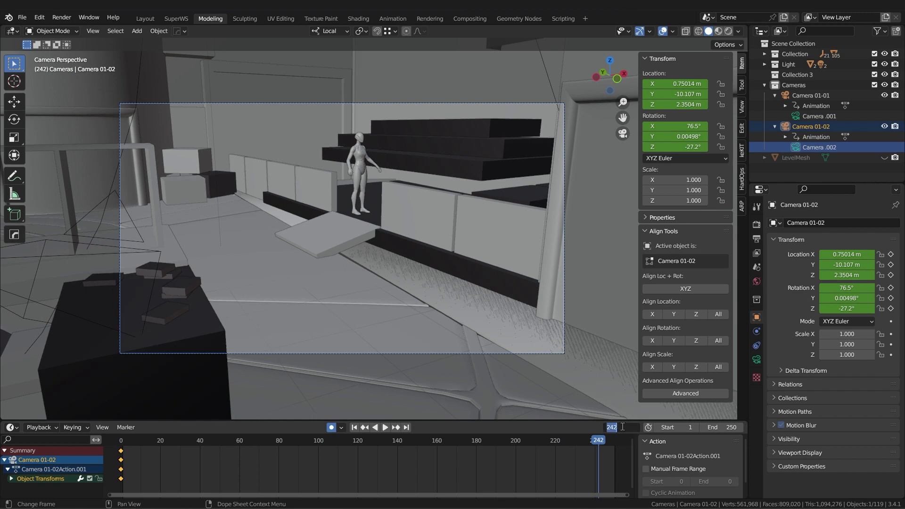
type("0")
key("Return")
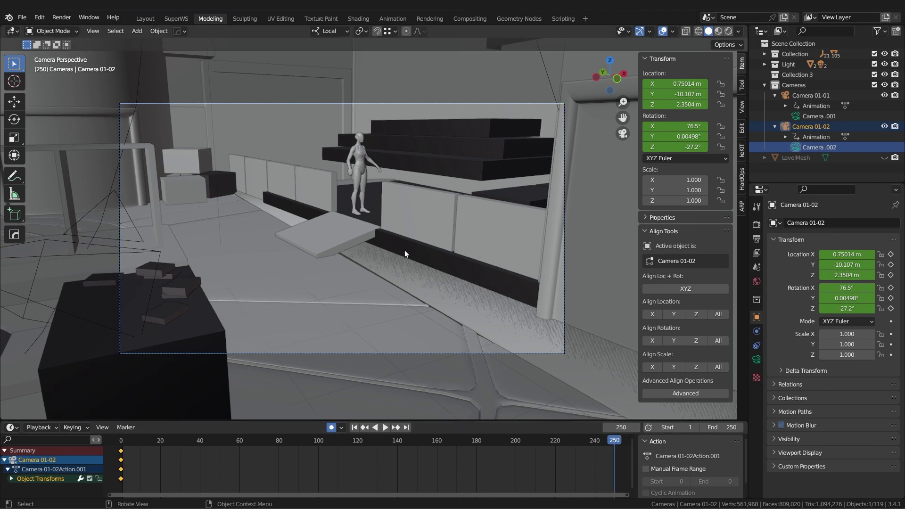
Pull Camera 01-02 back and up to -0.174, -11.905, 2.926 m, then return to frame 0
key("q")
left_click(452, 246)
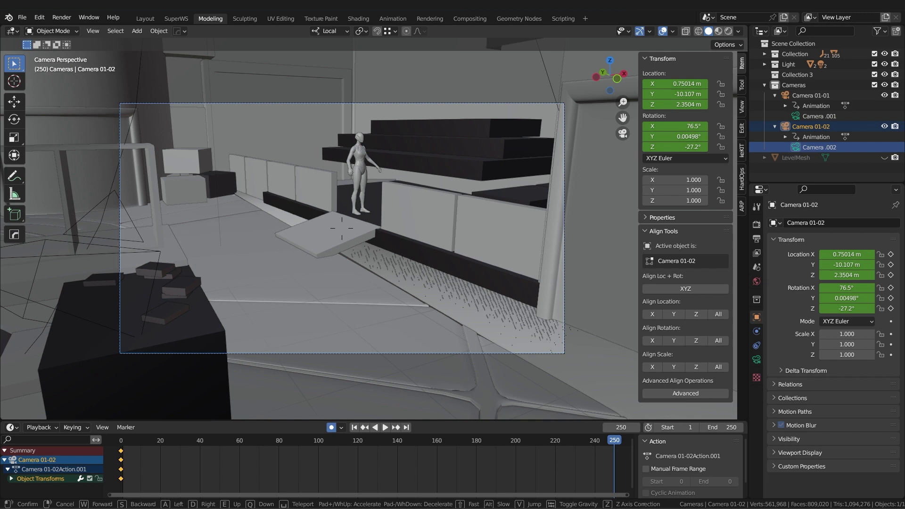
key("s")
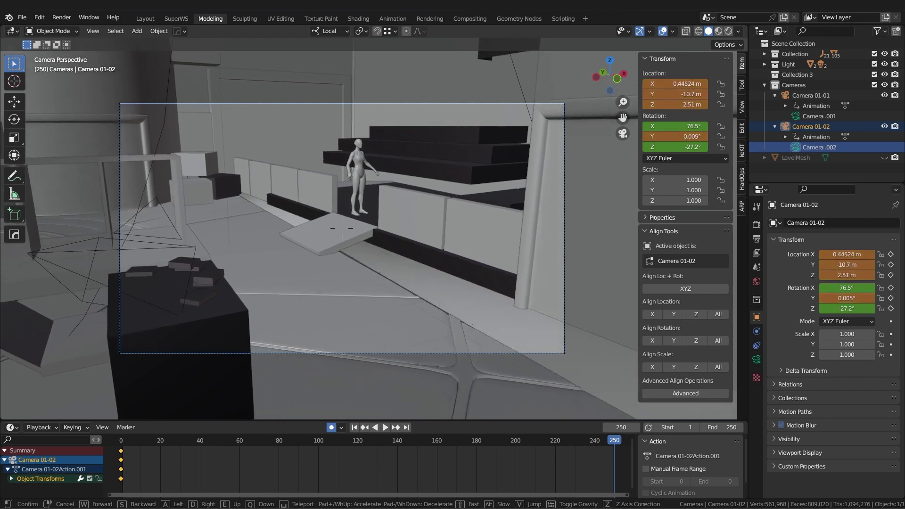
key("s")
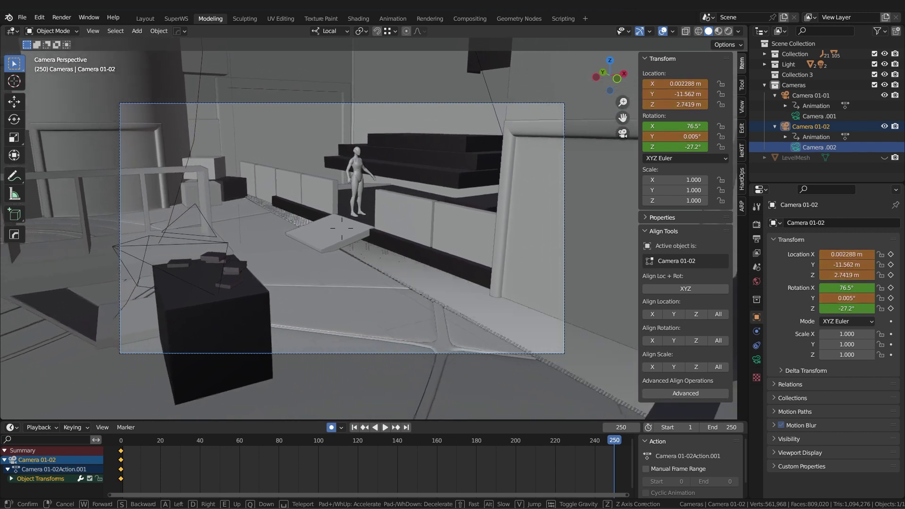
key("s")
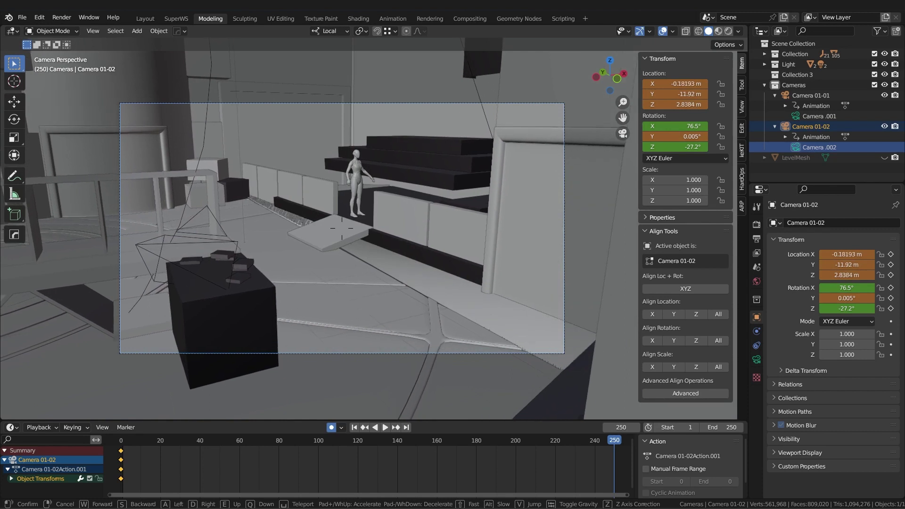
key("e")
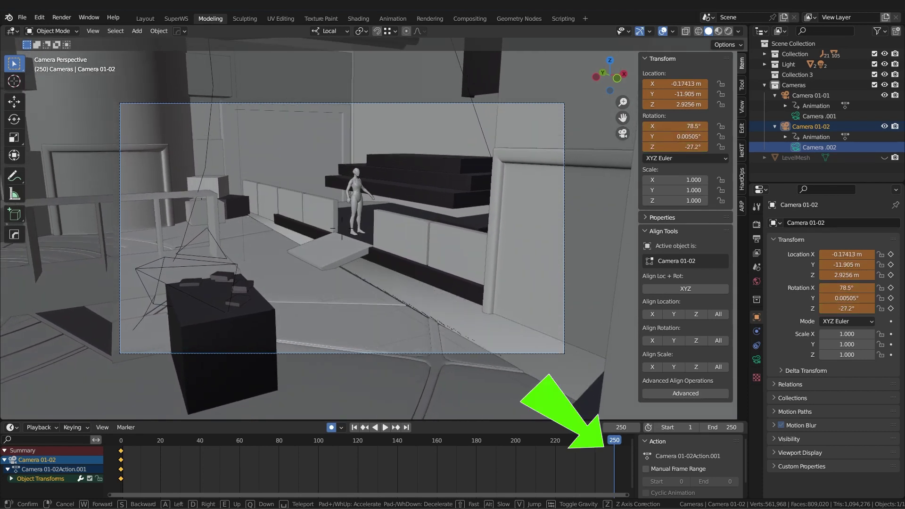
left_click(429, 250)
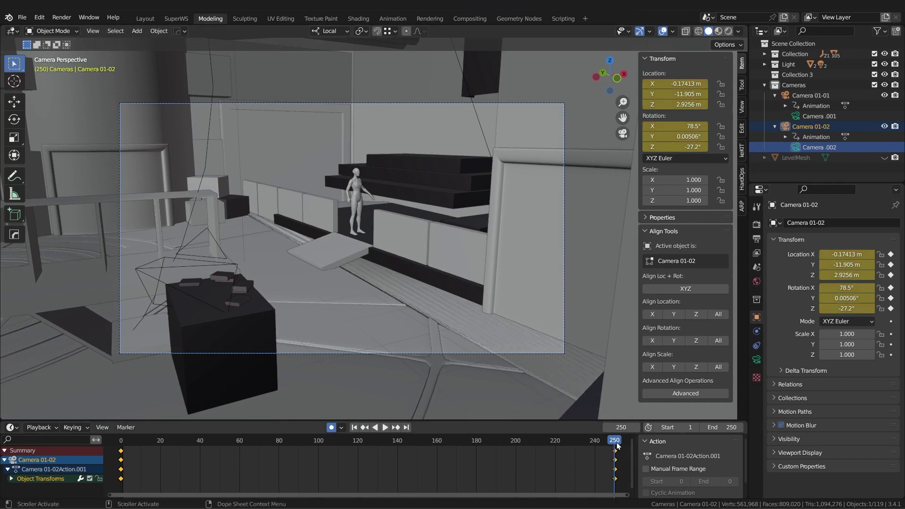
left_click_drag(616, 445, 112, 438)
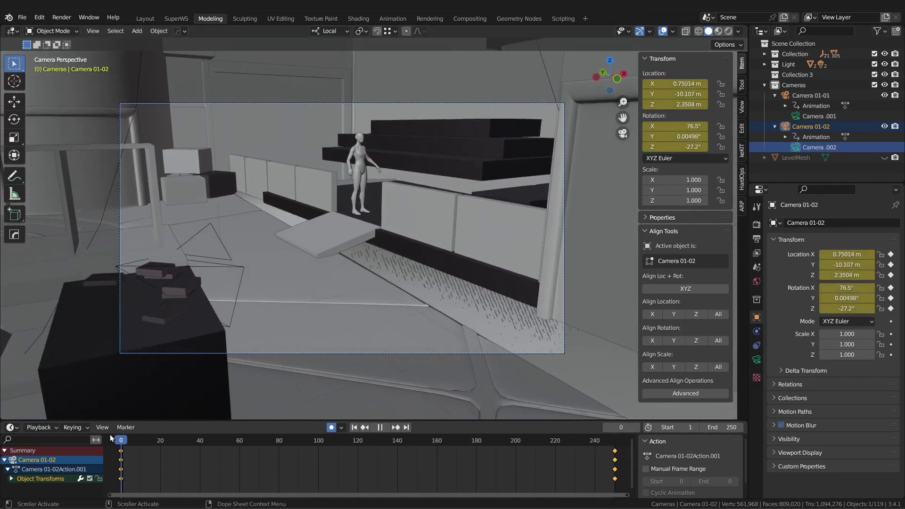
left_click(820, 116)
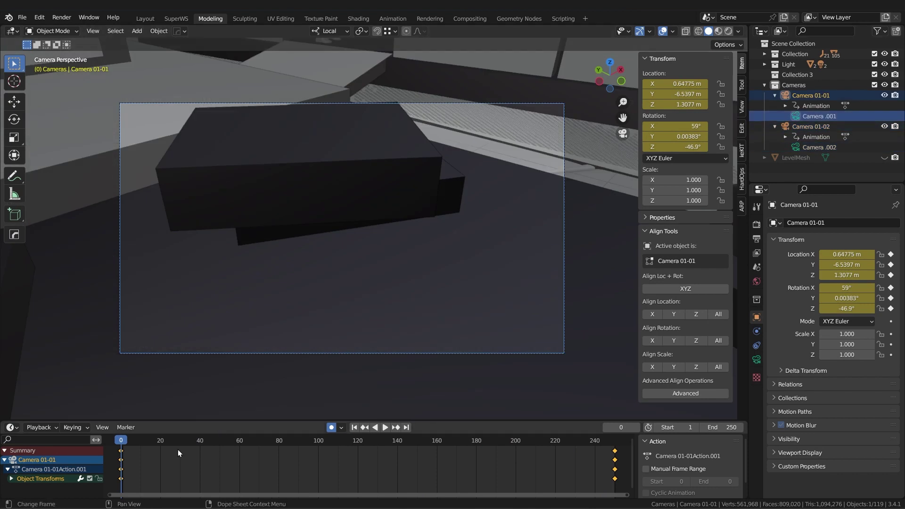
left_click_drag(116, 440, 617, 420)
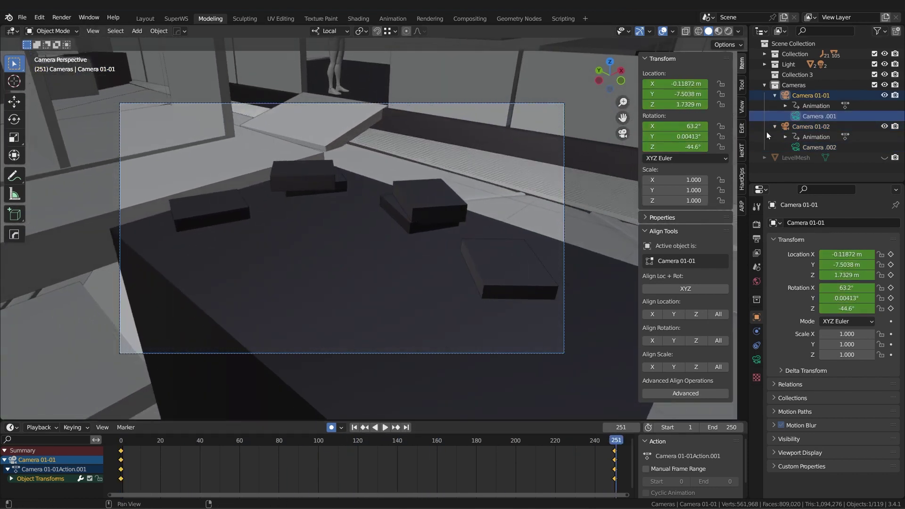
left_click(820, 147)
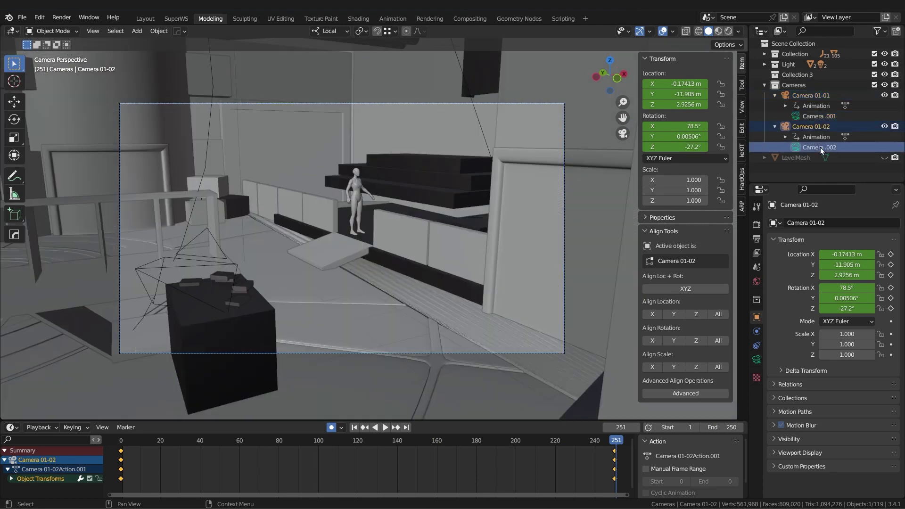
left_click(821, 115)
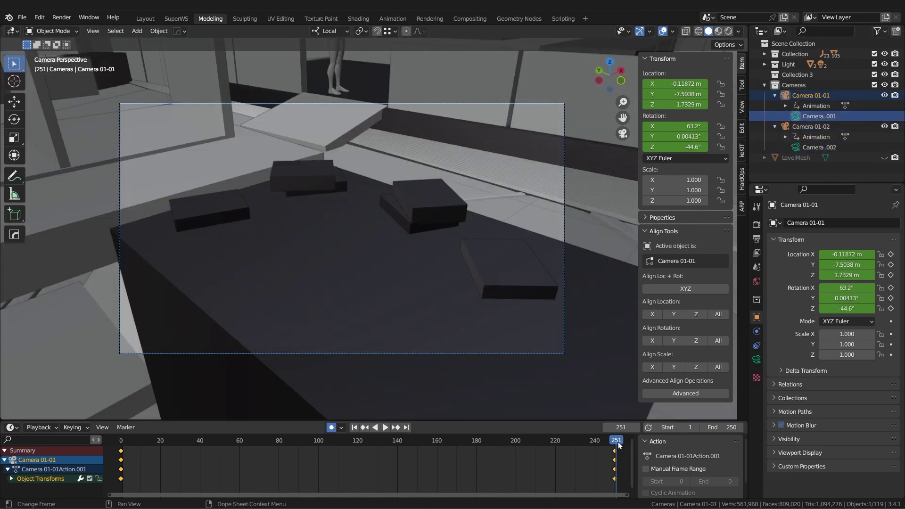
left_click_drag(619, 445, 120, 440)
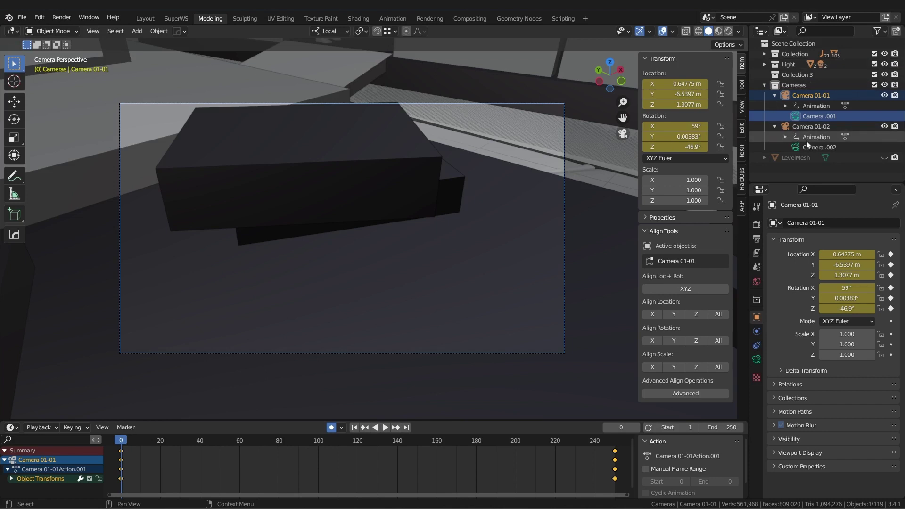
left_click(807, 146)
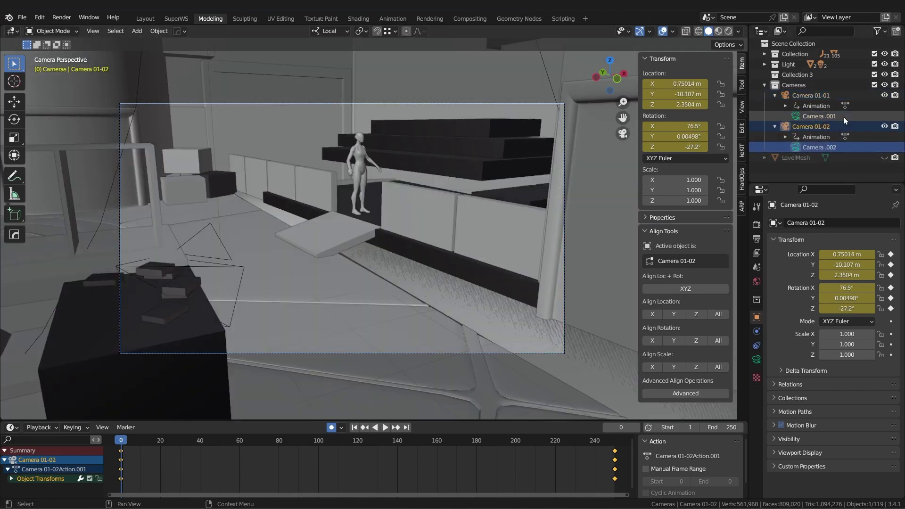
left_click(816, 127)
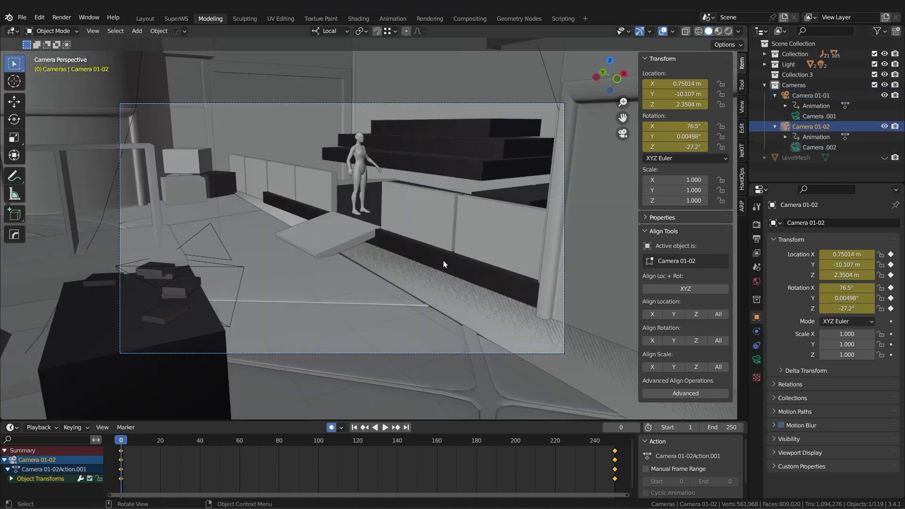
key("shift+d")
Keep the duplicate of Camera 01-02 in place and rename it Camera 01-03
key("Escape")
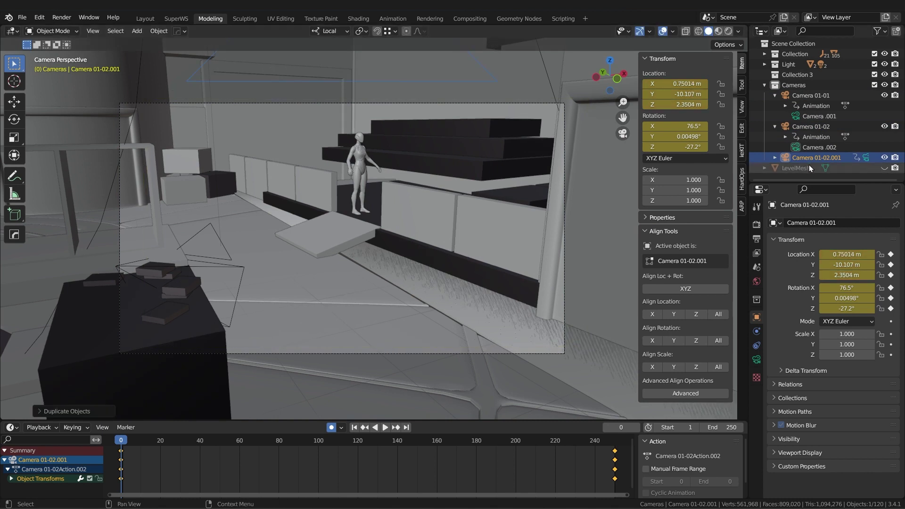
double_click(832, 157)
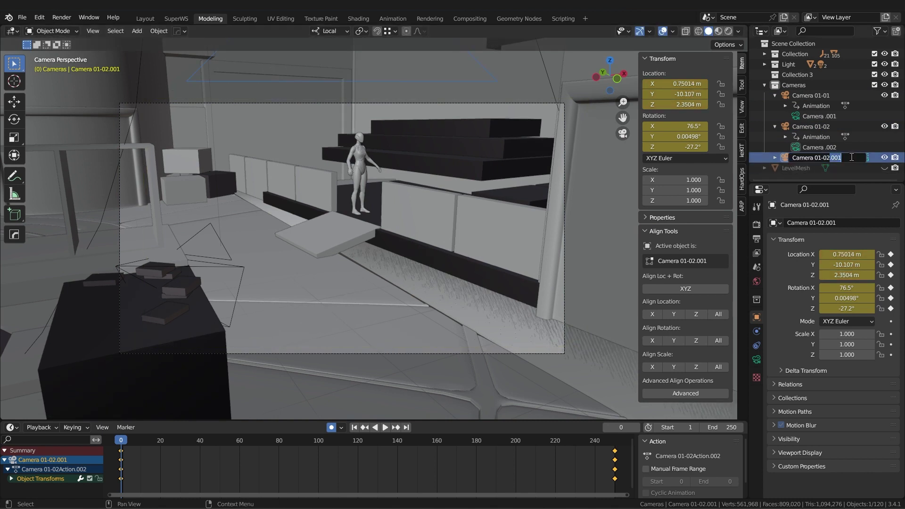
type("3")
key("Return")
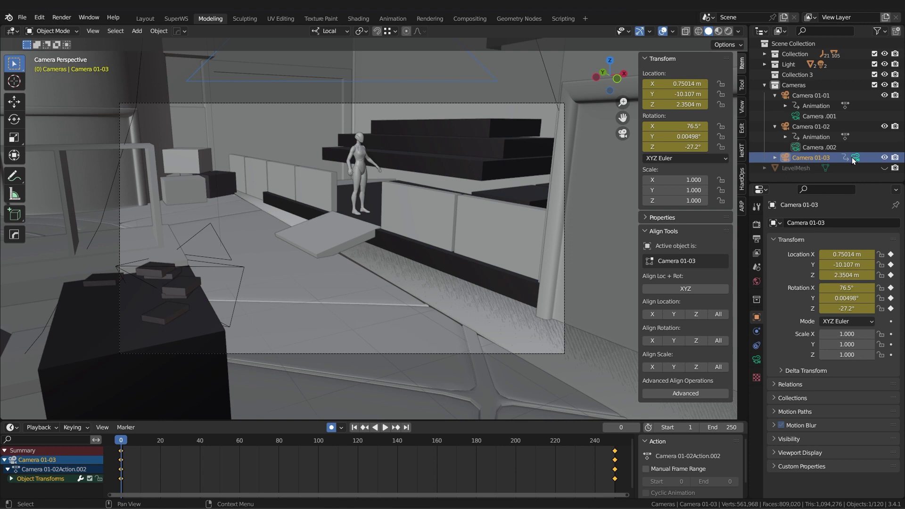
Expand Camera 01-03, select its camera data, and select all its copied keyframes
left_click(775, 157)
scroll(827, 158, "down", 1)
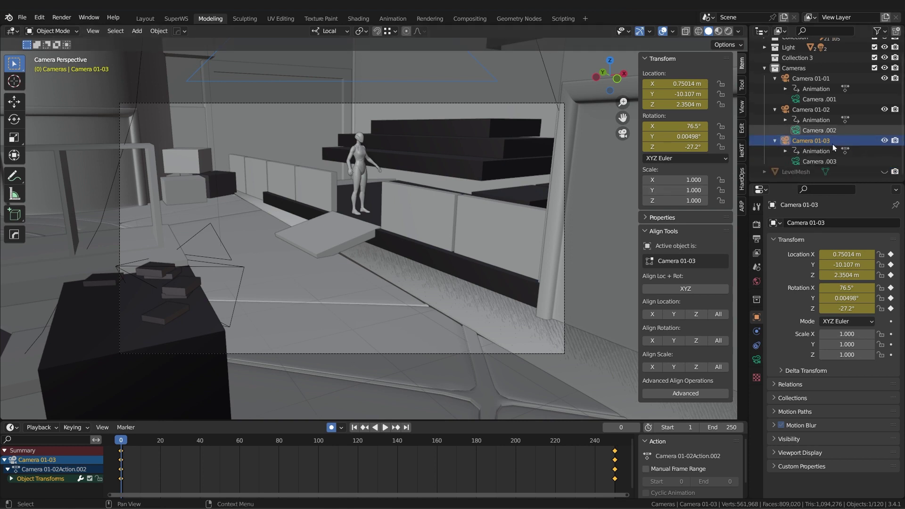
left_click(825, 162)
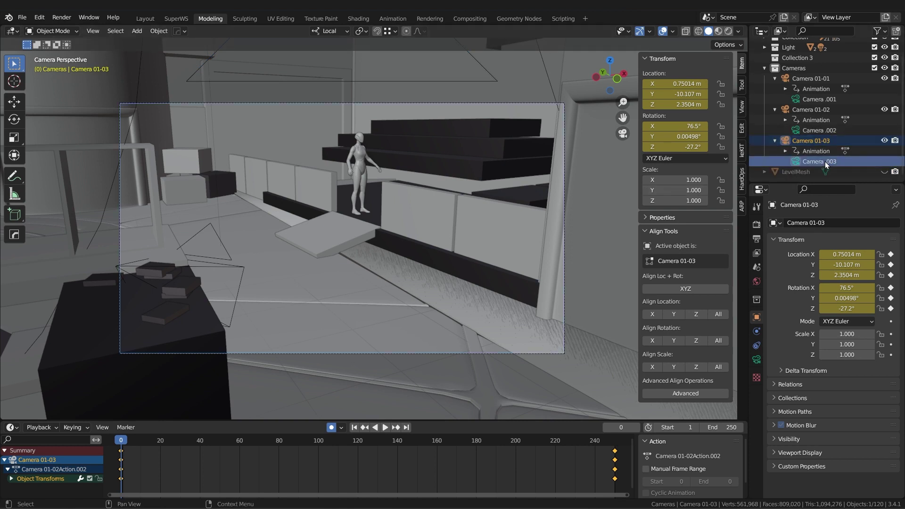
left_click_drag(628, 452, 112, 492)
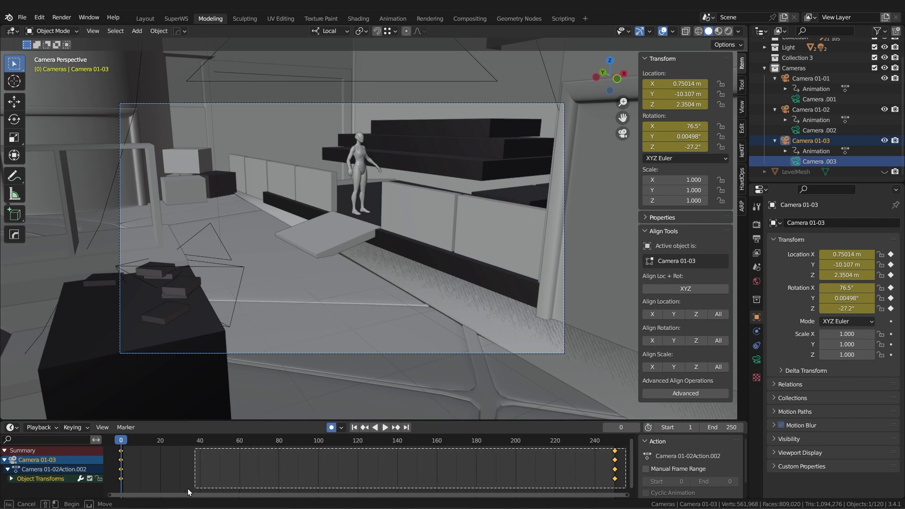
Delete the copied keyframes and walk-navigate to a new frame-0 shot through the shelving toward the monitors
key("Delete")
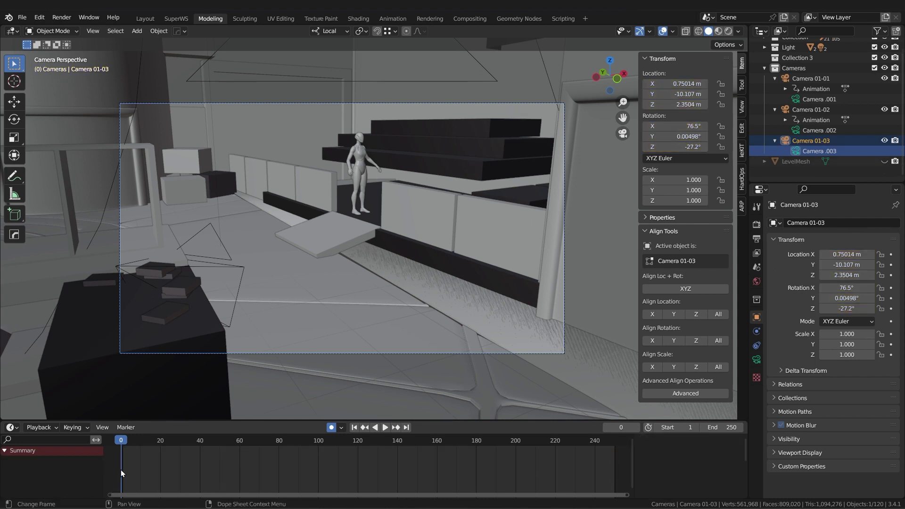
key("q")
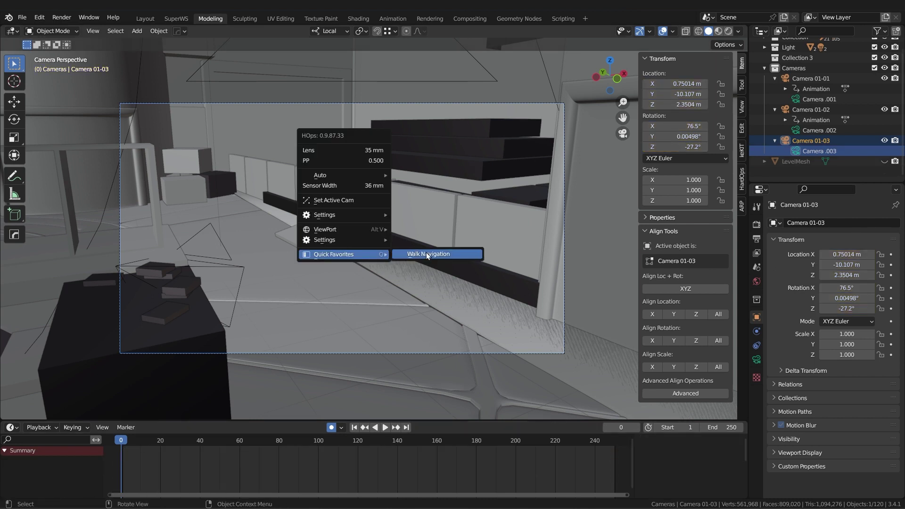
left_click(426, 253)
key("w")
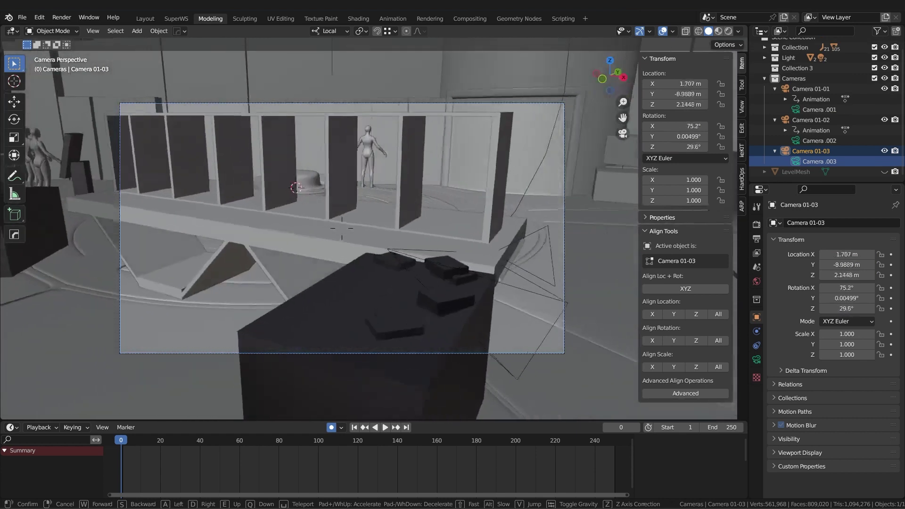
key("w")
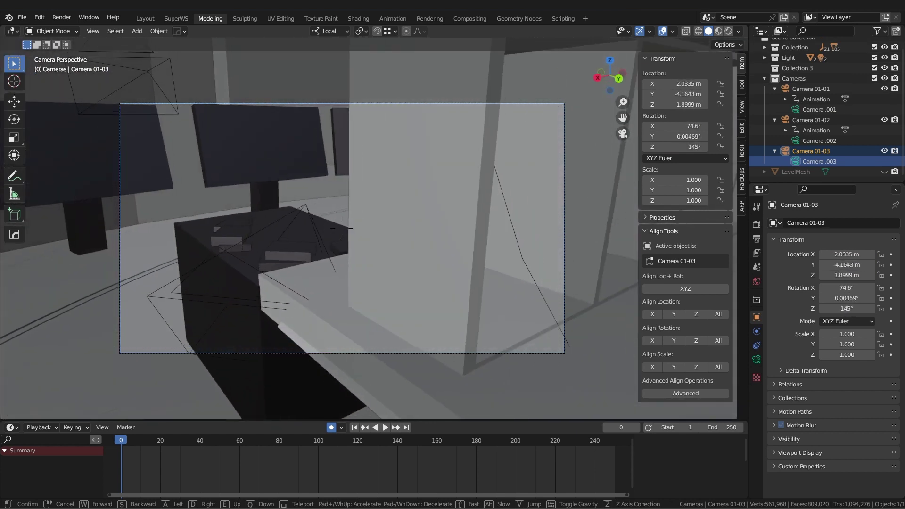
key("d")
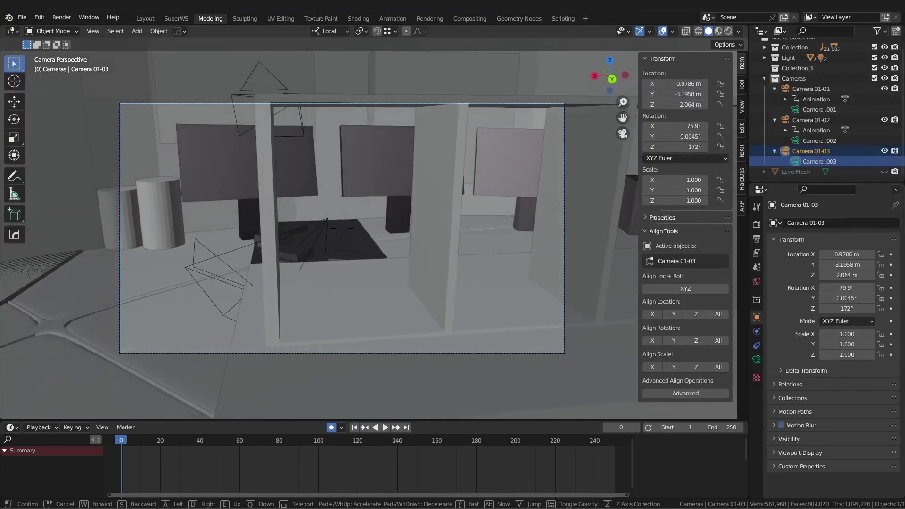
key("q")
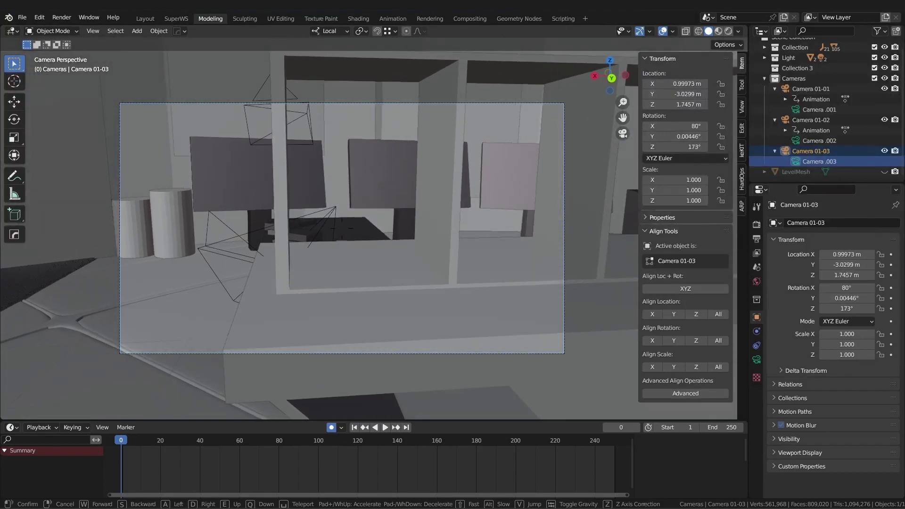
left_click(427, 255)
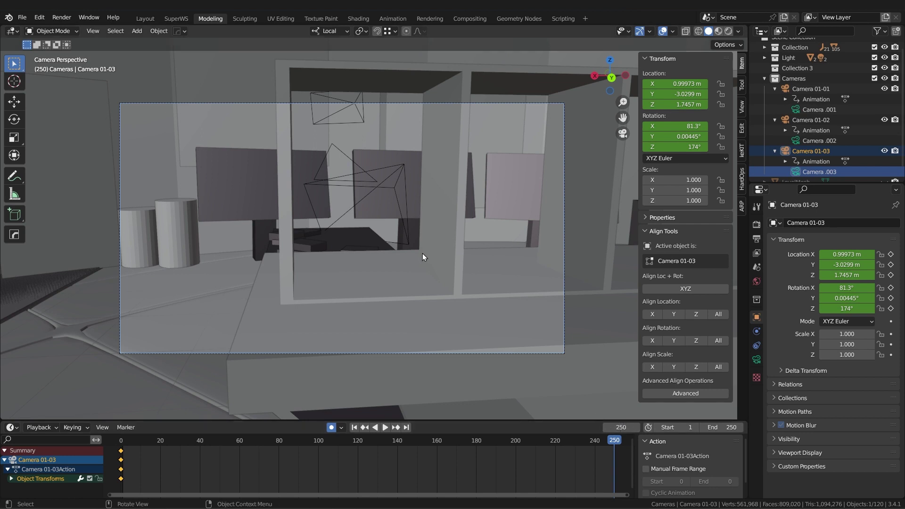
Key a frame-250 end shot slid sideways along the shelving, then play from frame 0
key("q")
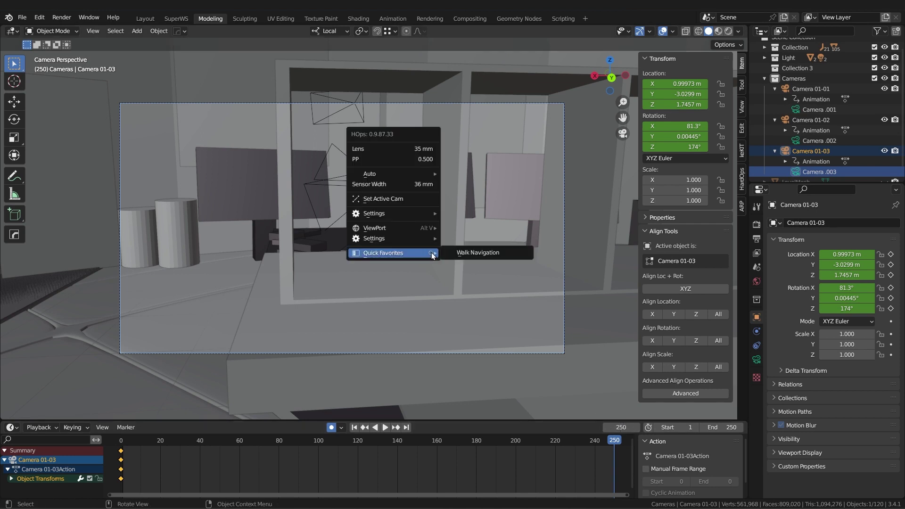
left_click(422, 253)
key("d")
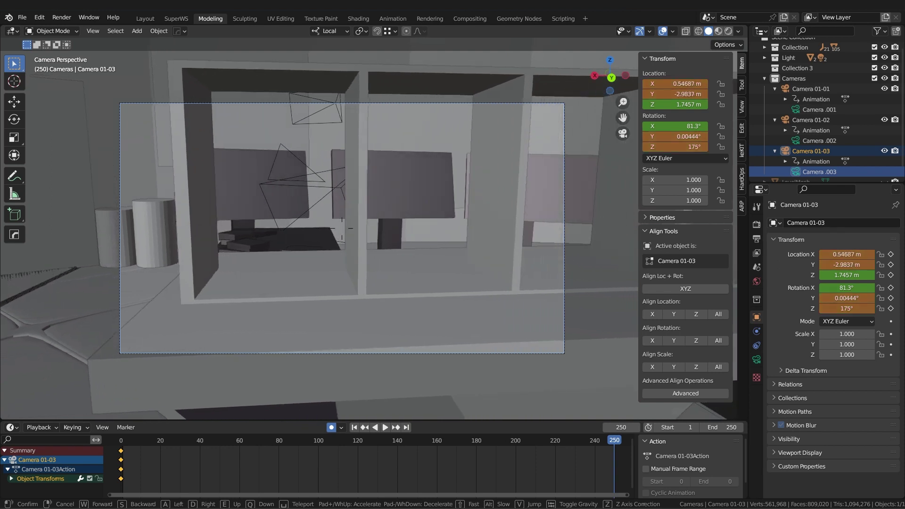
key("d")
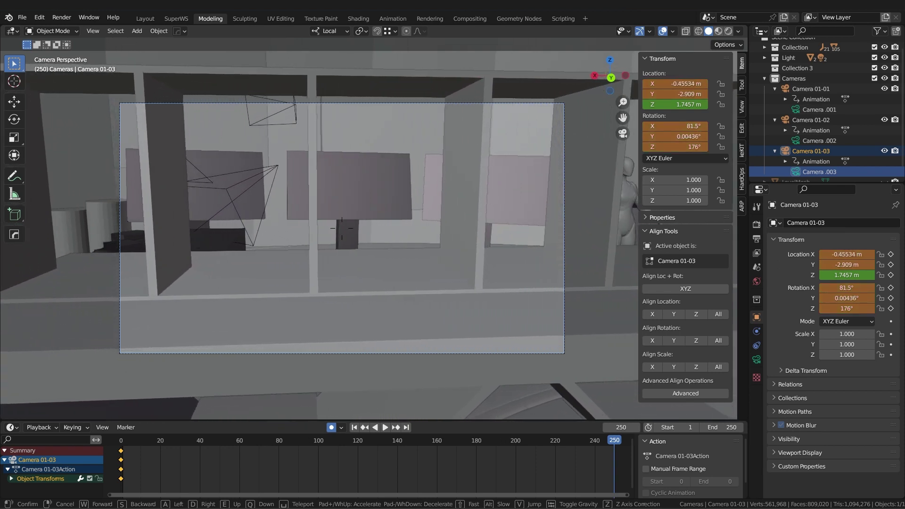
key("d")
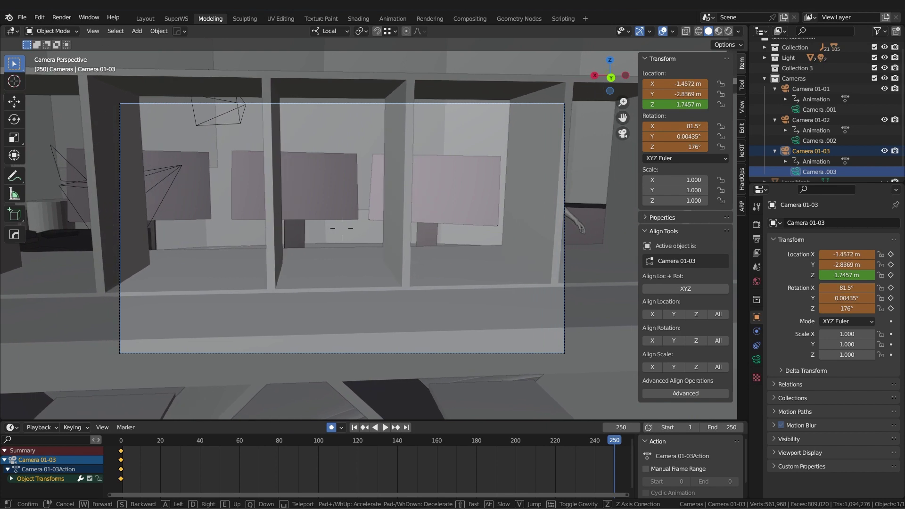
key("d")
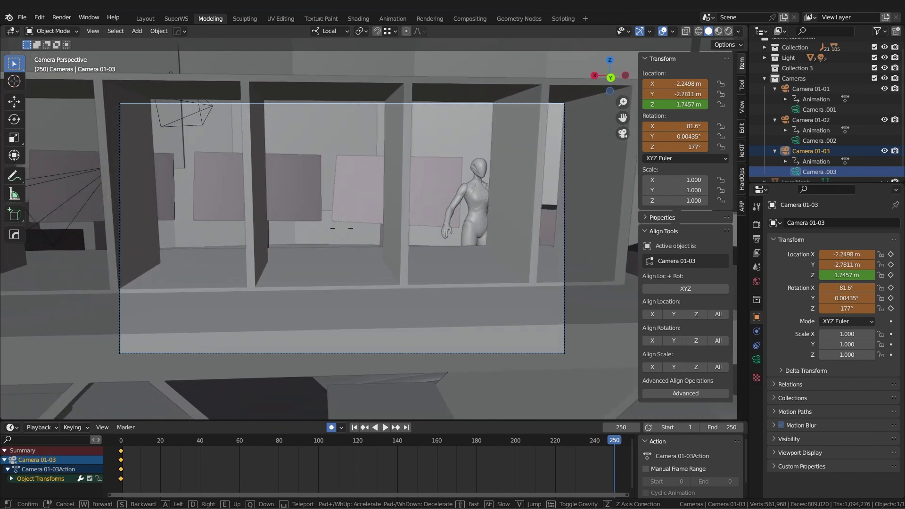
left_click(571, 453)
left_click_drag(615, 443, 120, 441)
left_click(384, 427)
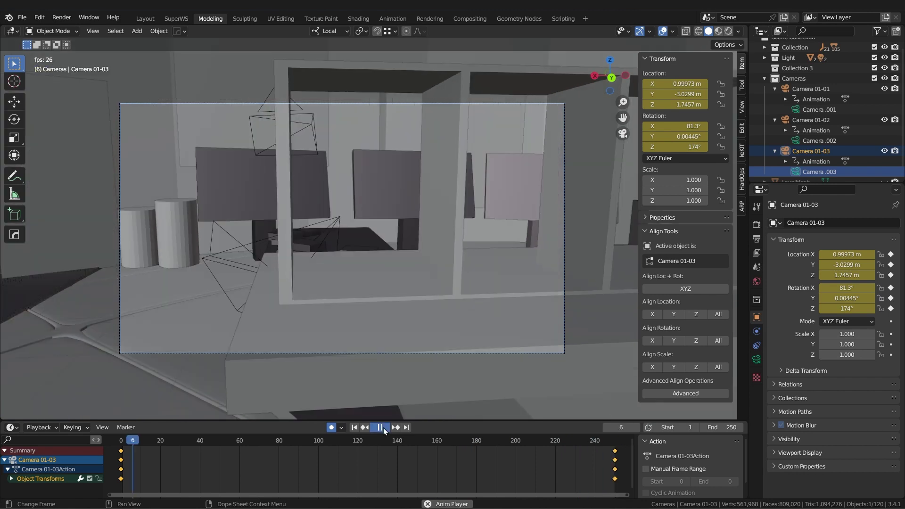
Pause Camera 01-03's playback and rewind to its frame-0 start shot
left_click(383, 428)
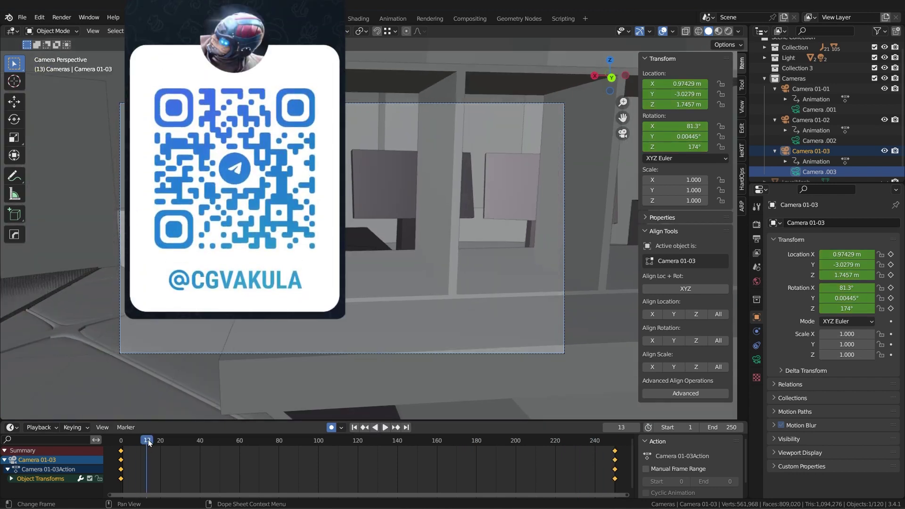
left_click_drag(120, 439, 112, 437)
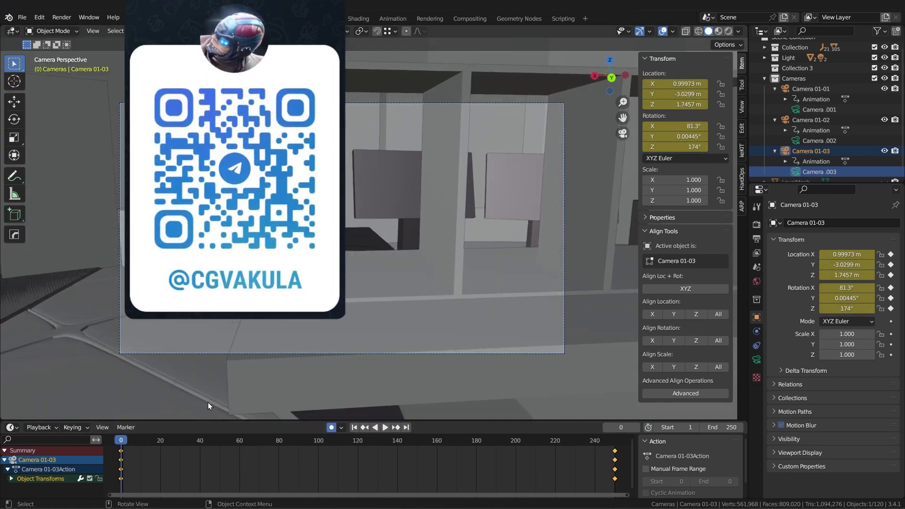